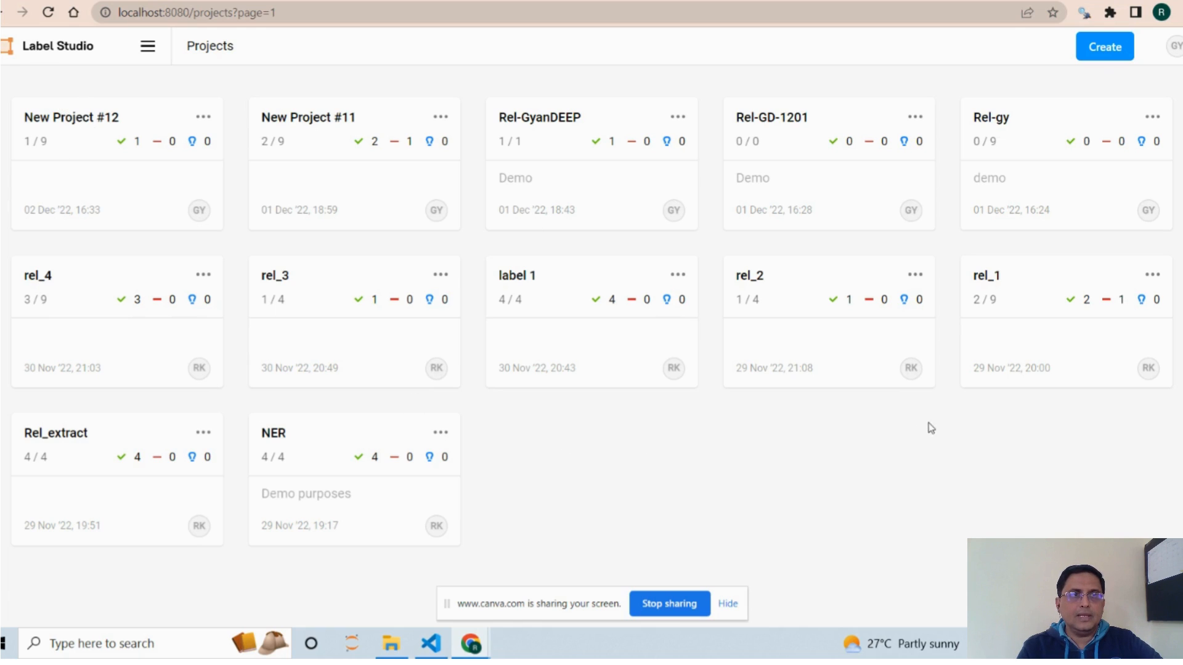
# Create a new project named Project_0212 with the description "Demo" and save it.
pyautogui.click(1100, 53)
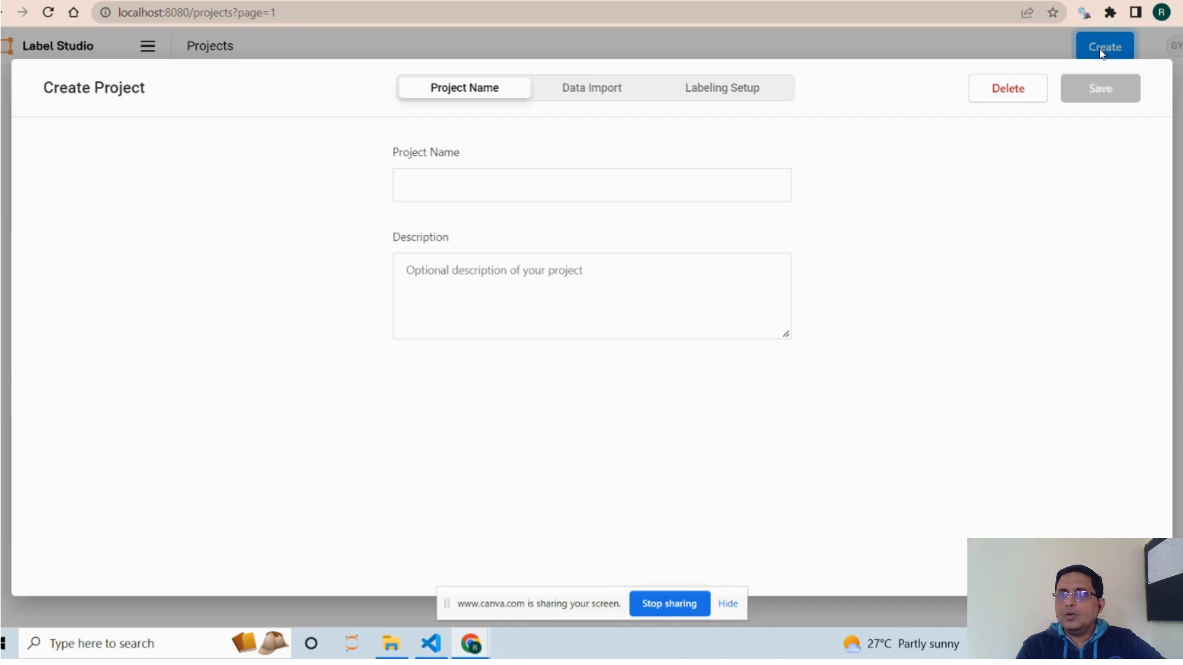
pyautogui.tripleClick(435, 184)
pyautogui.write('P')
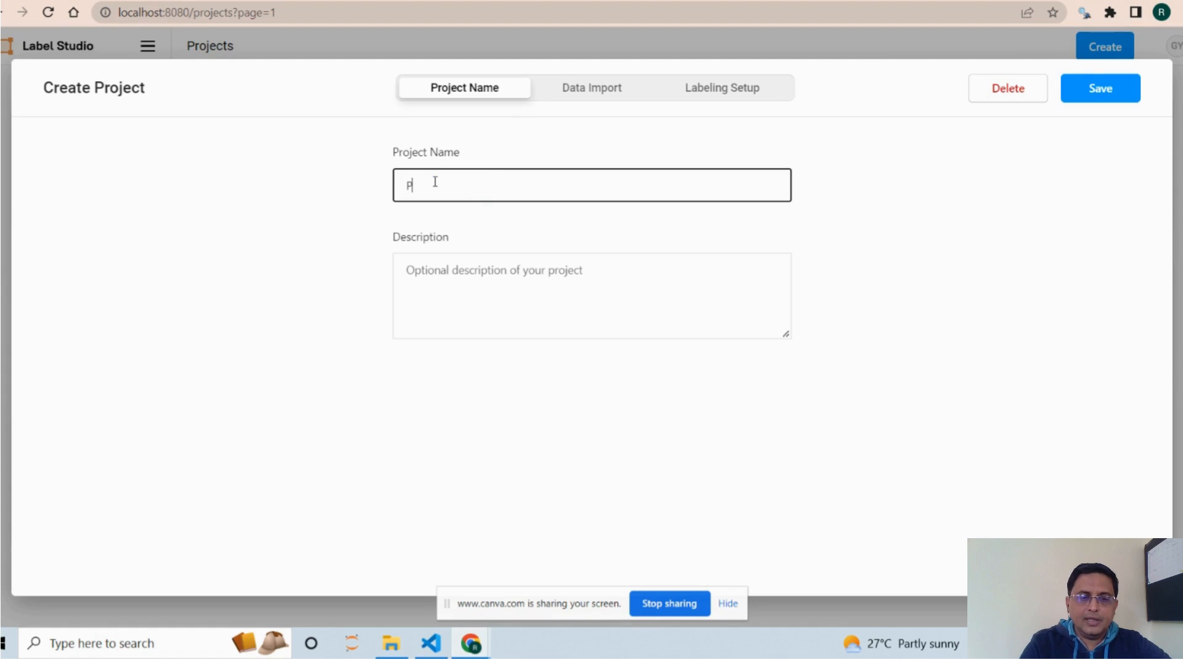
pyautogui.write('roject ')
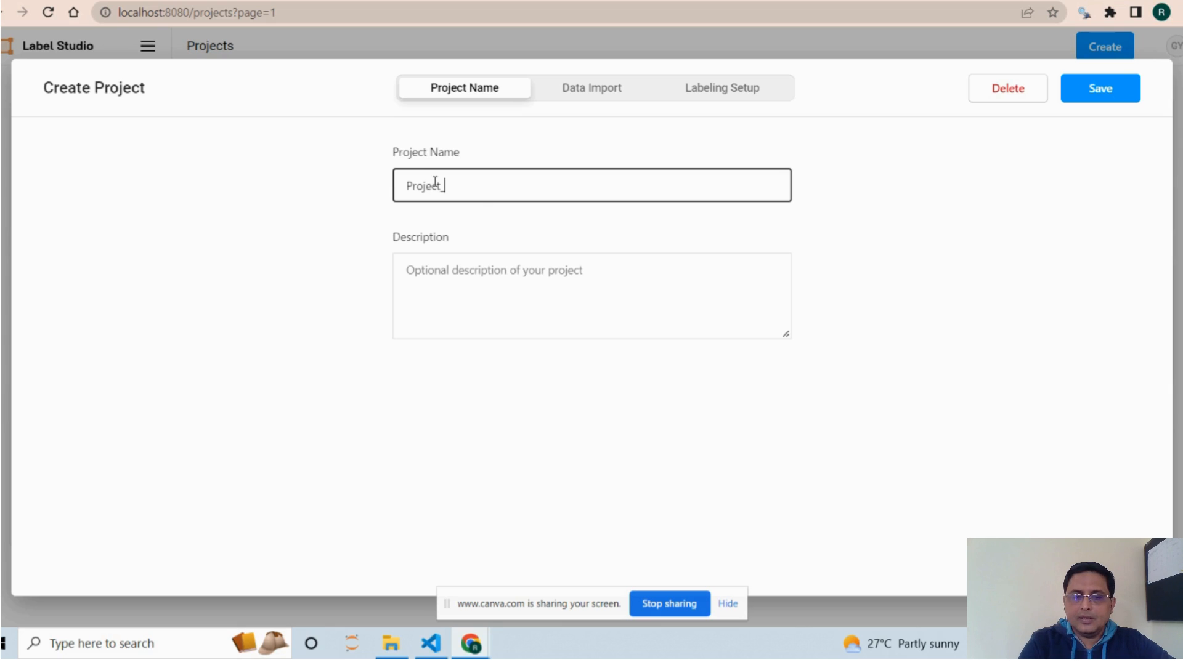
pyautogui.write('0212')
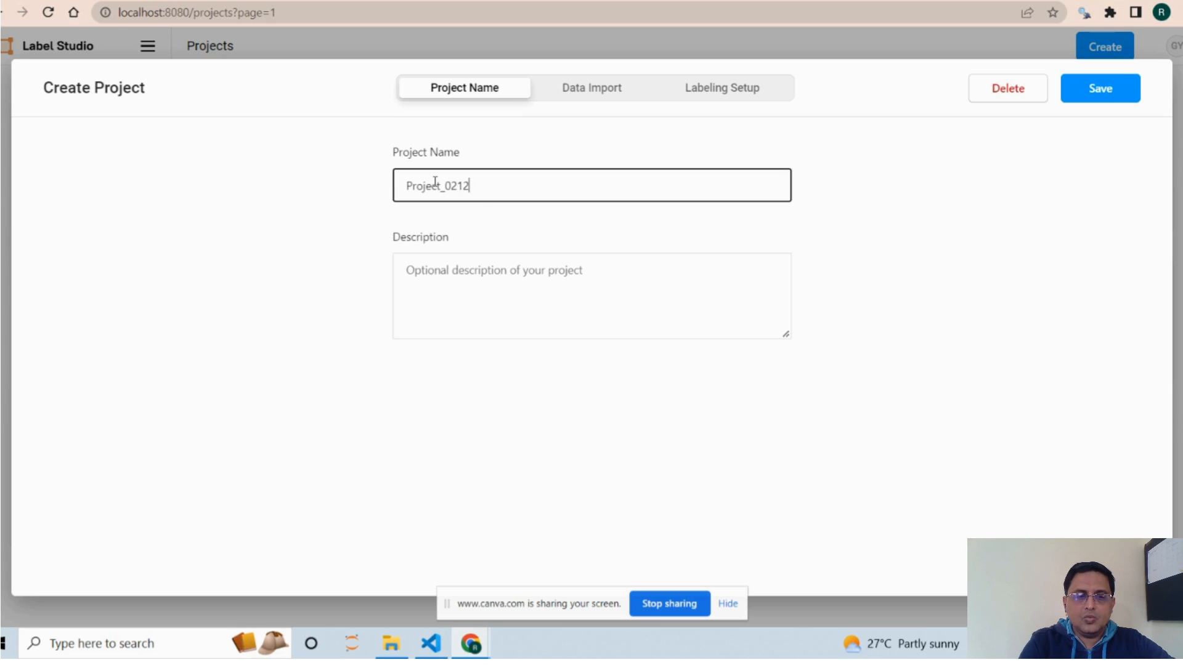
pyautogui.click(423, 270)
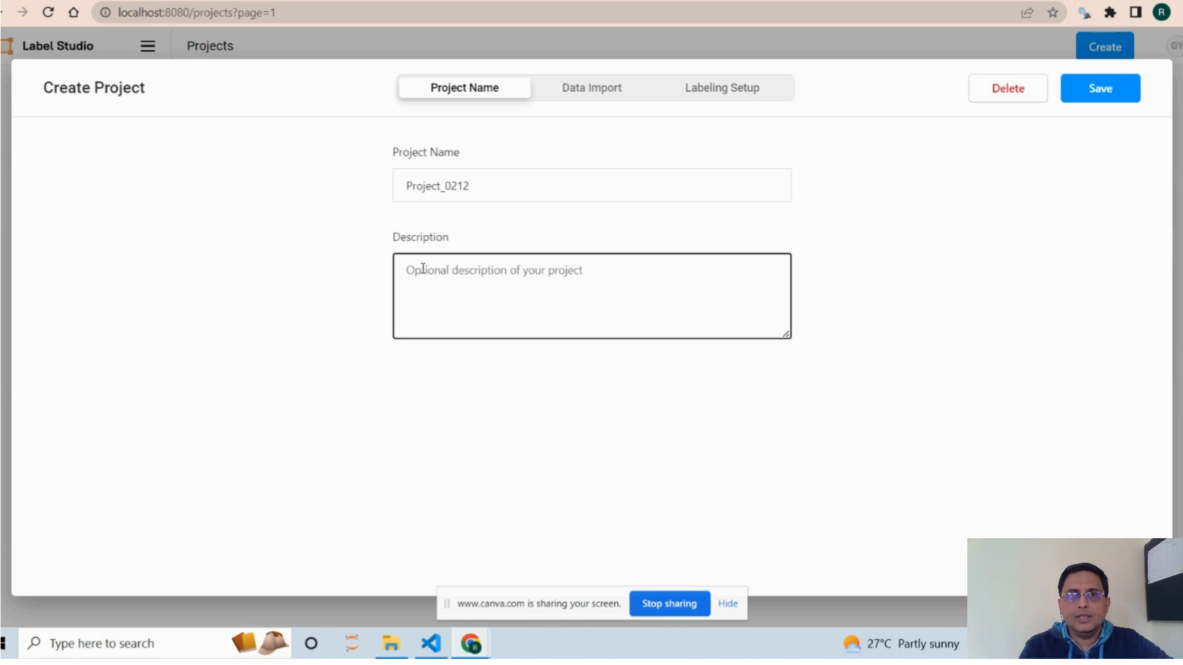
pyautogui.write('Demo')
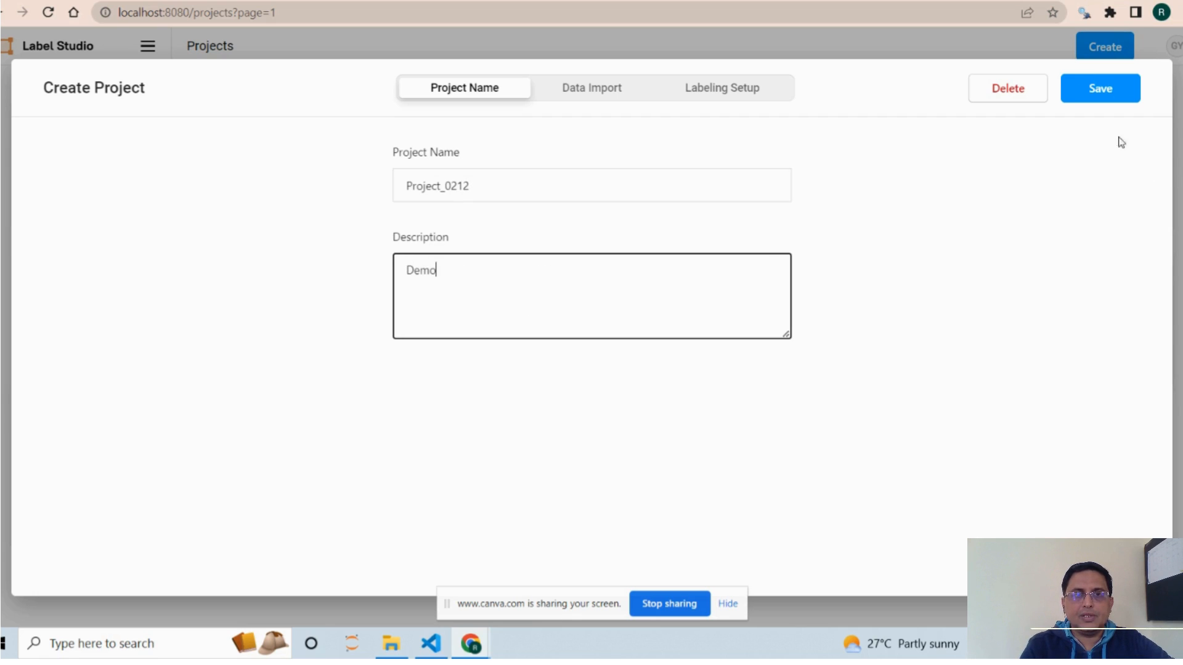
pyautogui.click(1100, 88)
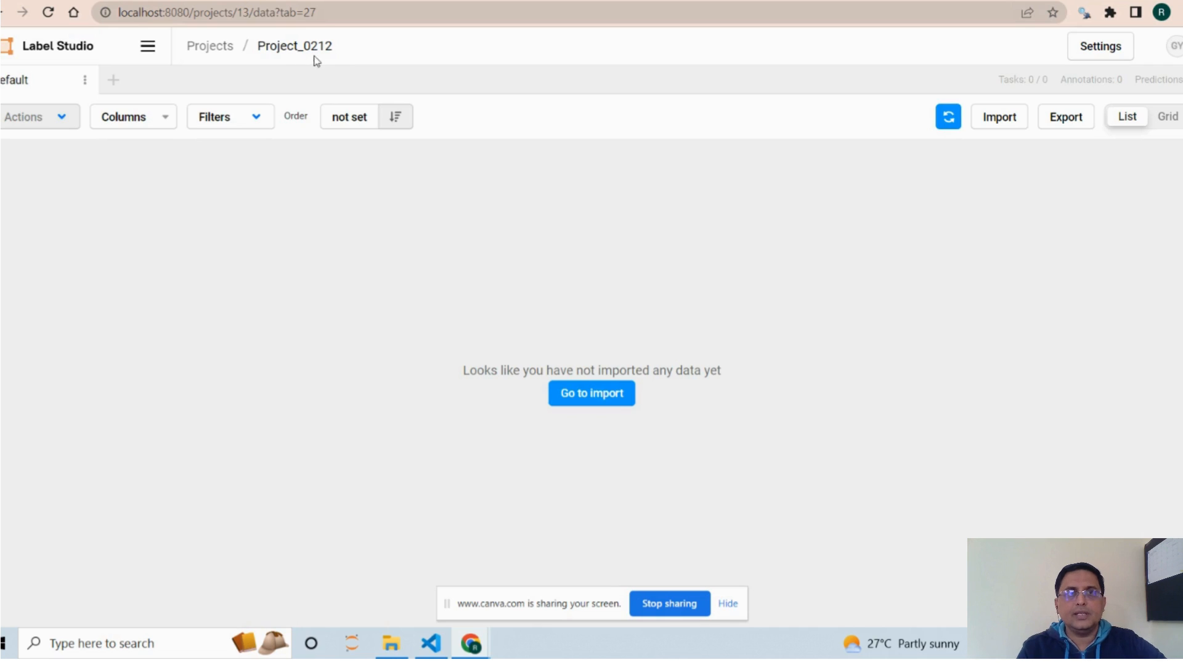
# Import the text file 36429392.txt into the project, treating it as a list of tasks.
pyautogui.click(595, 400)
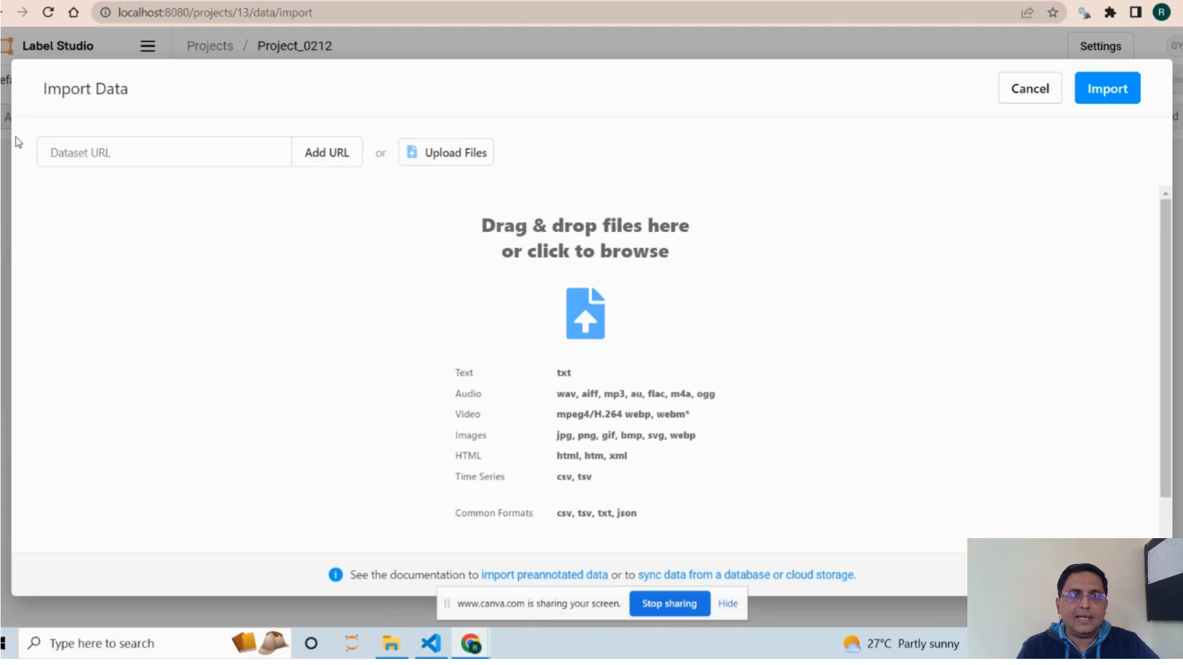
pyautogui.click(449, 159)
pyautogui.doubleClick(165, 92)
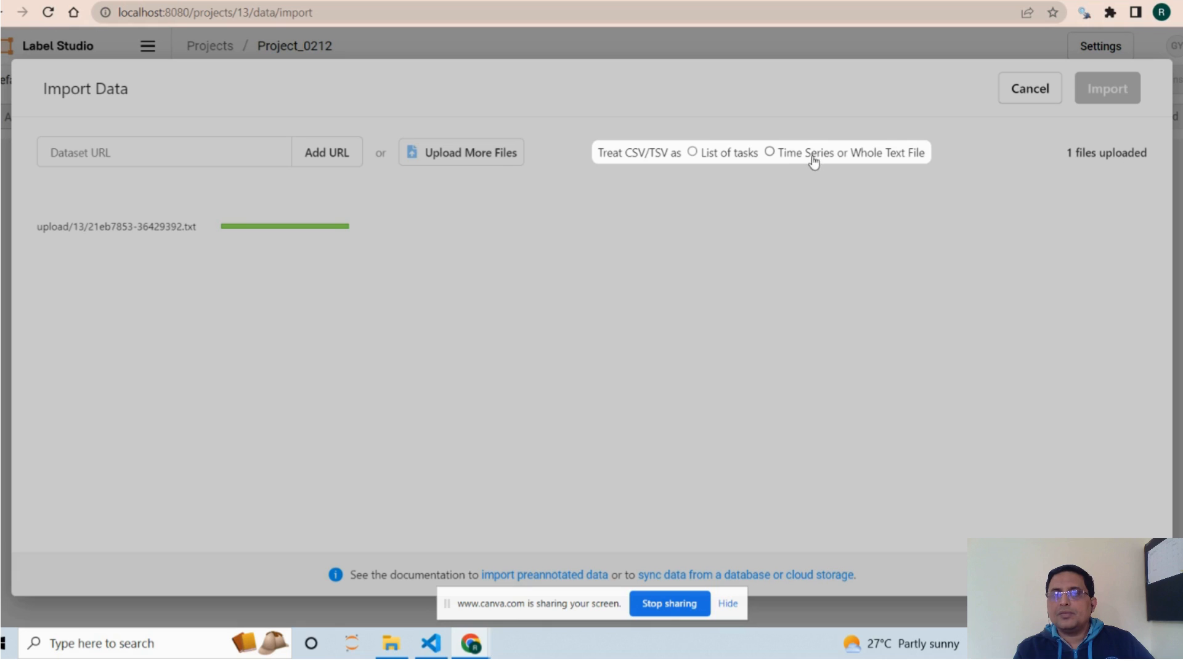
pyautogui.click(693, 153)
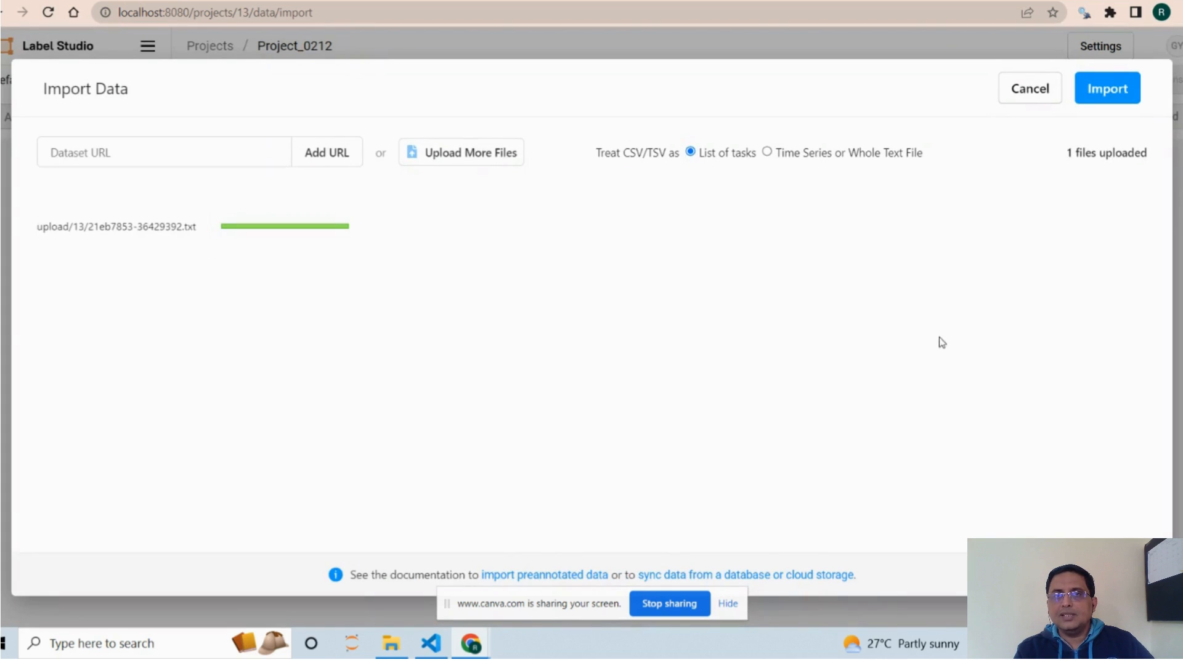
pyautogui.click(1107, 89)
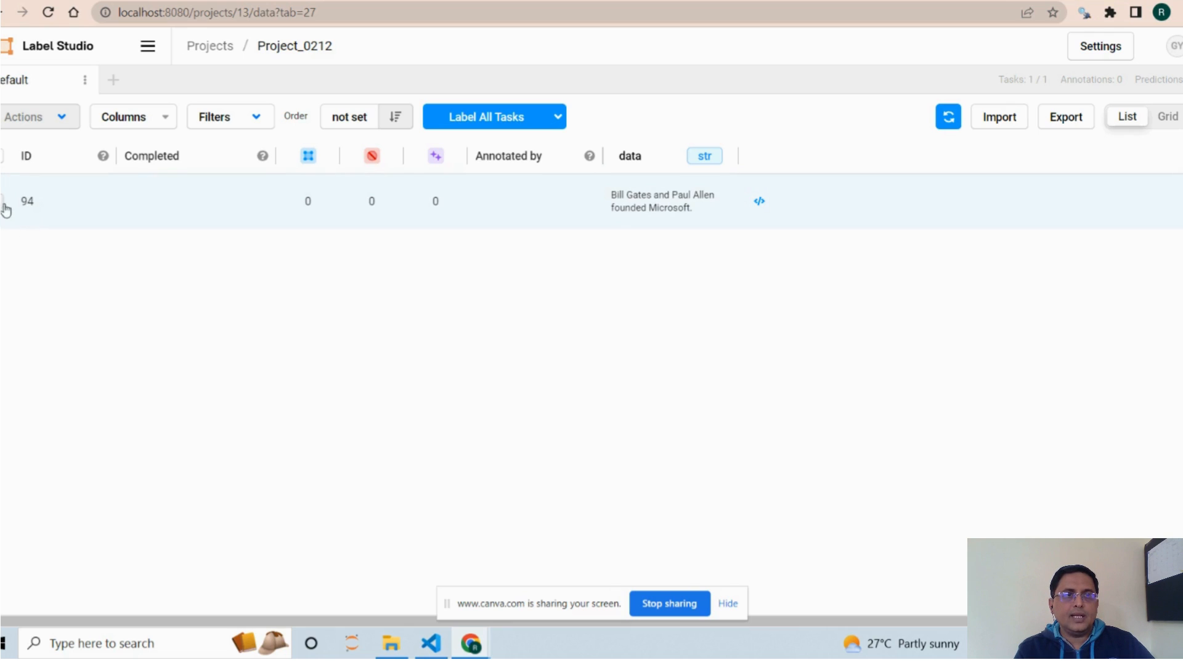
# Set up the project's labeling interface with the Relation Extraction template from the Natural Language Processing category.
pyautogui.click(637, 210)
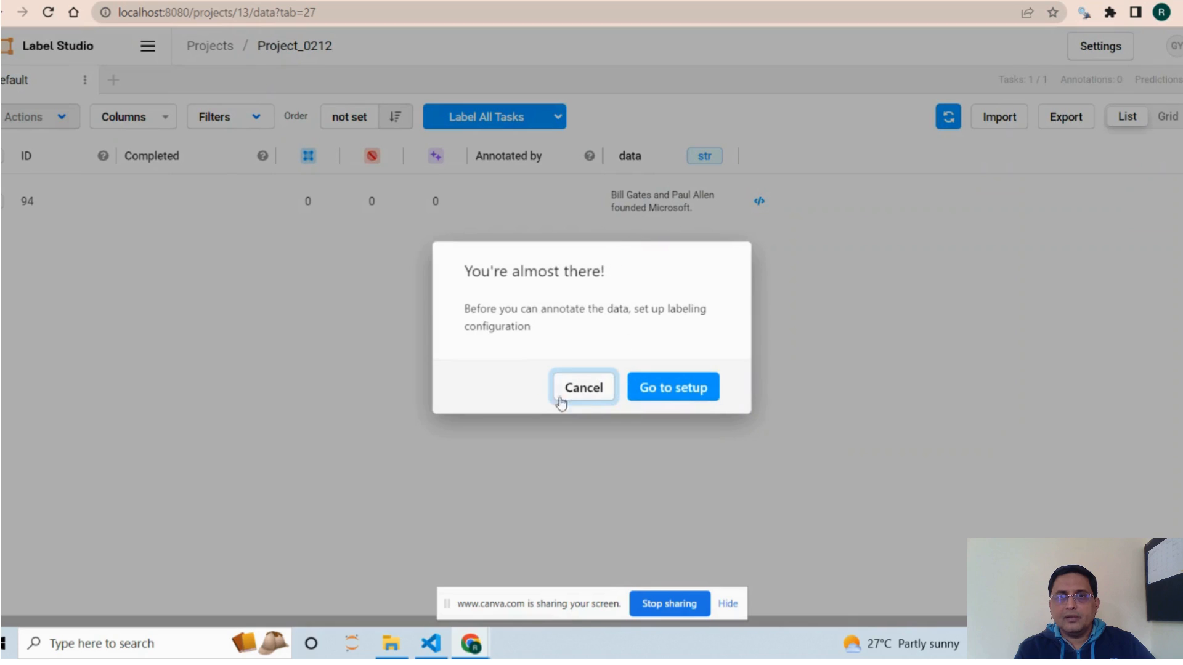
pyautogui.click(671, 393)
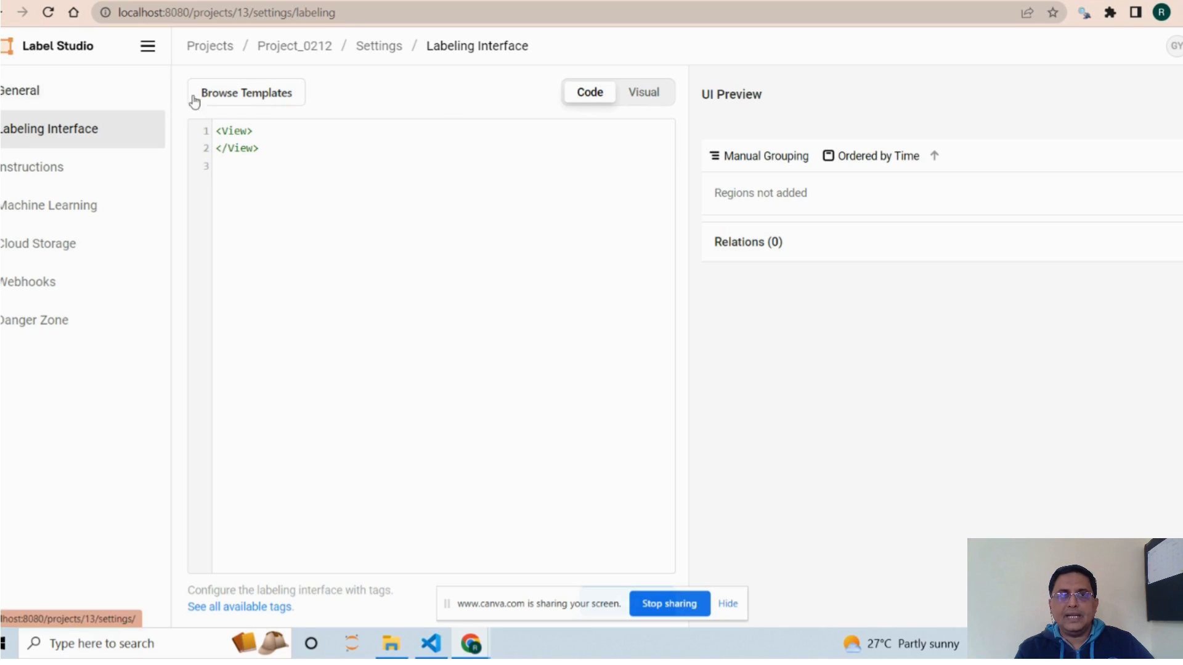
pyautogui.click(254, 102)
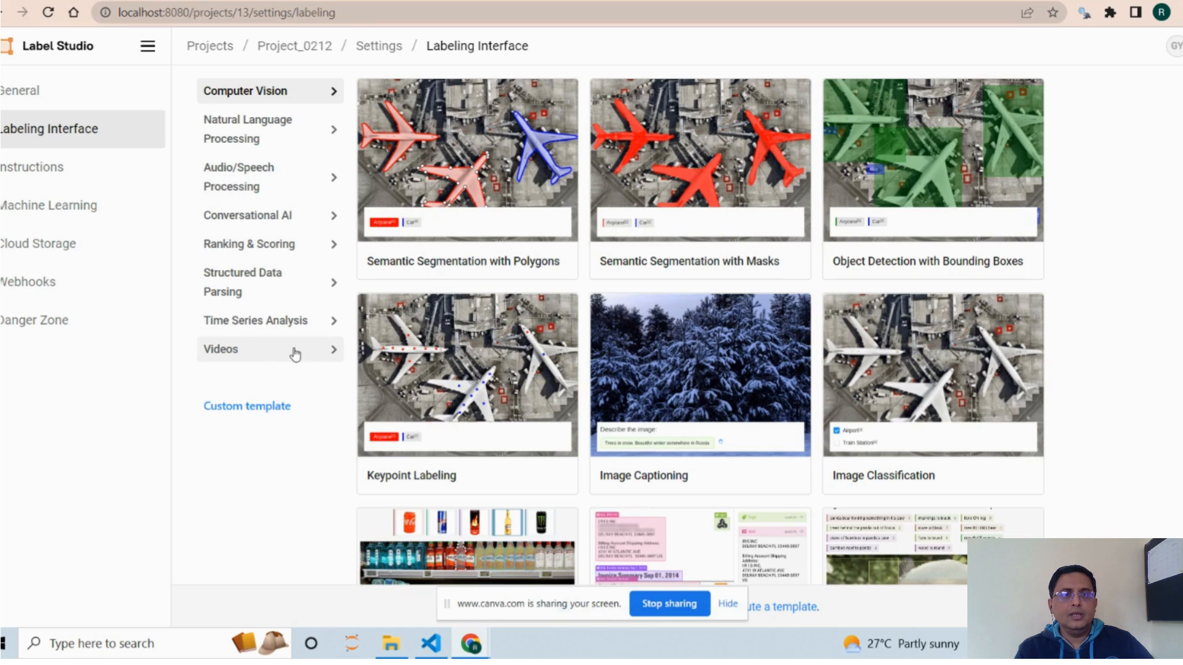
pyautogui.click(240, 126)
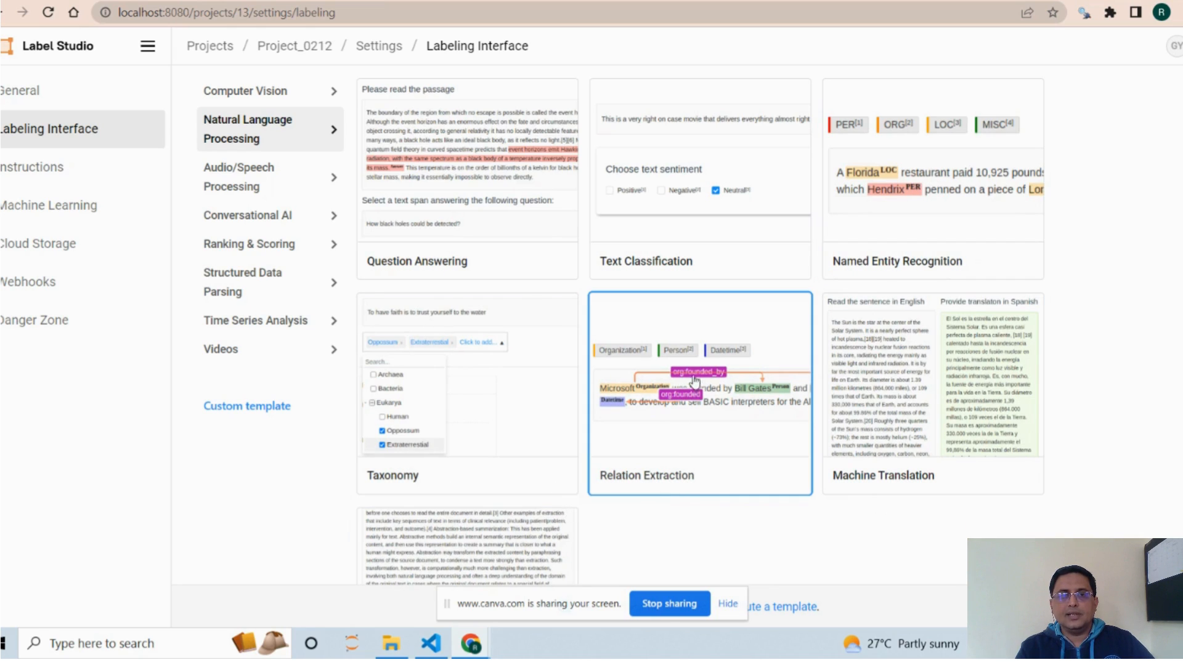
pyautogui.click(690, 423)
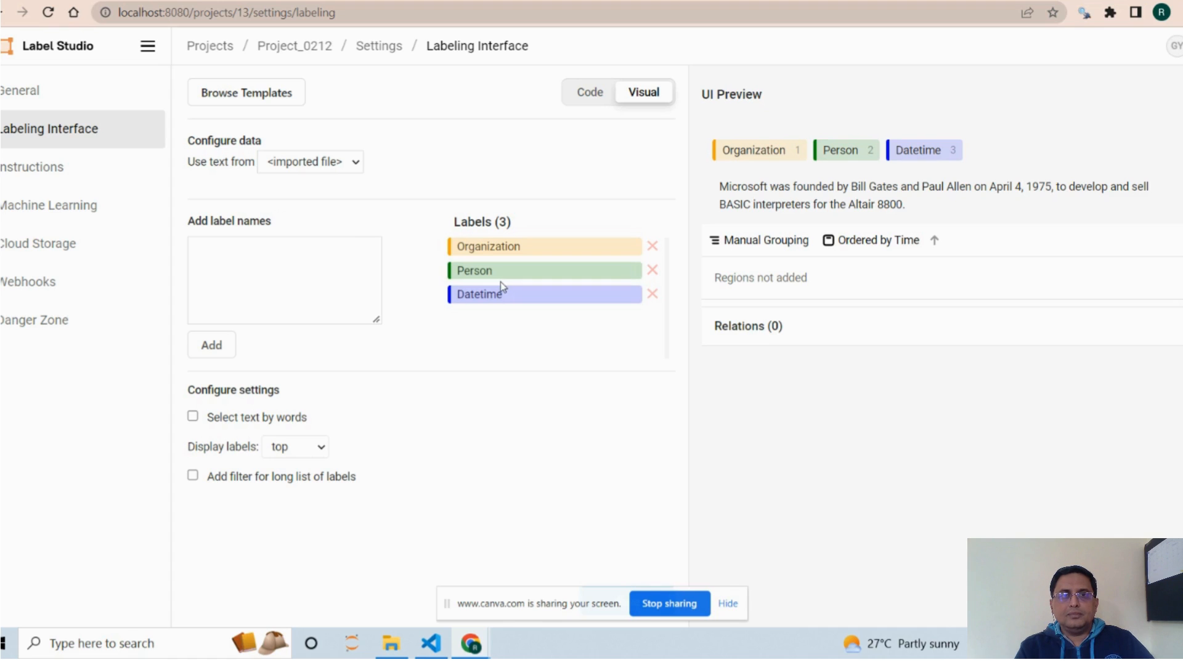
# Examine the template's label colours and the relation and label definitions in its configuration code.
pyautogui.click(542, 254)
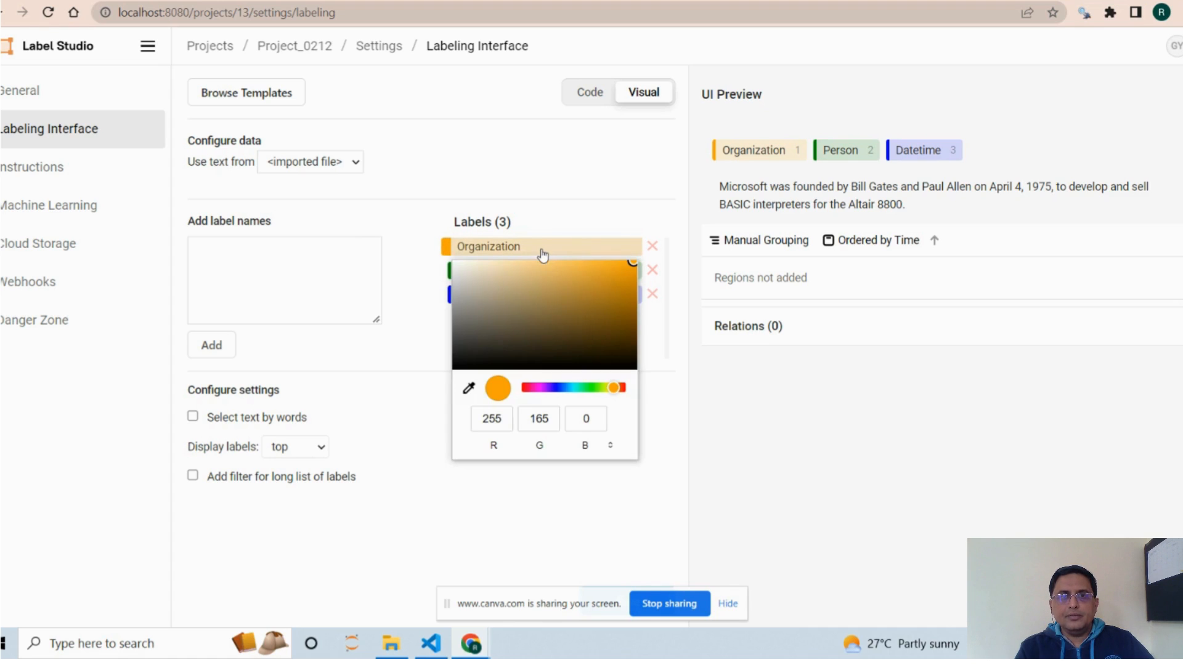
pyautogui.click(859, 416)
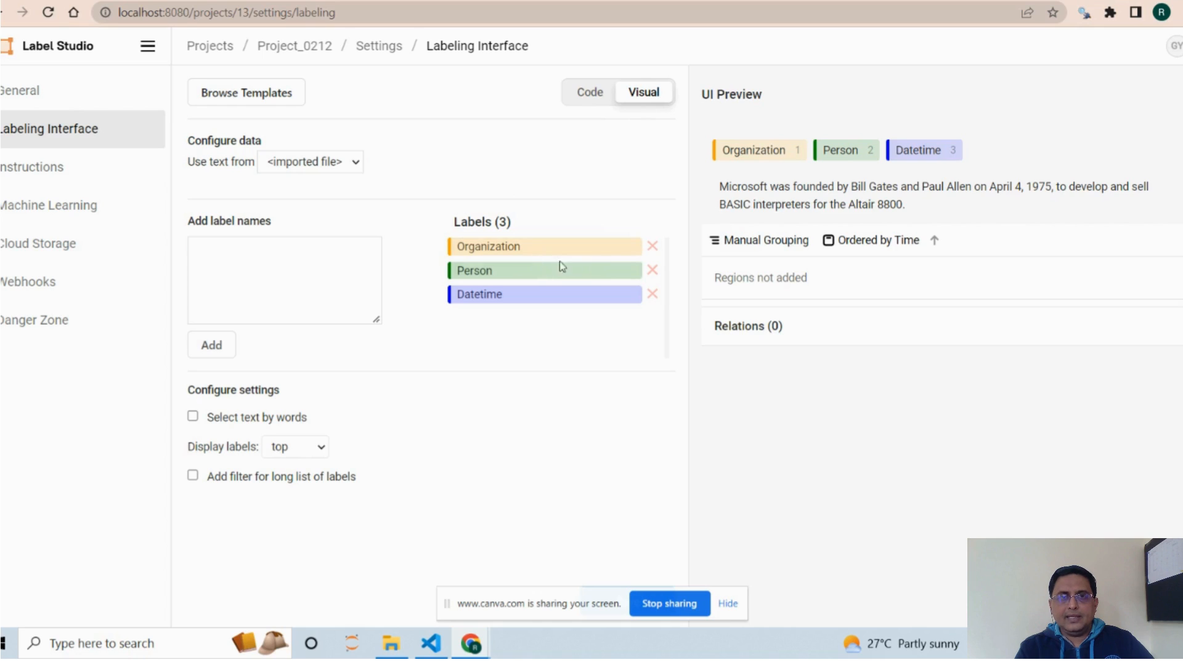
pyautogui.click(588, 98)
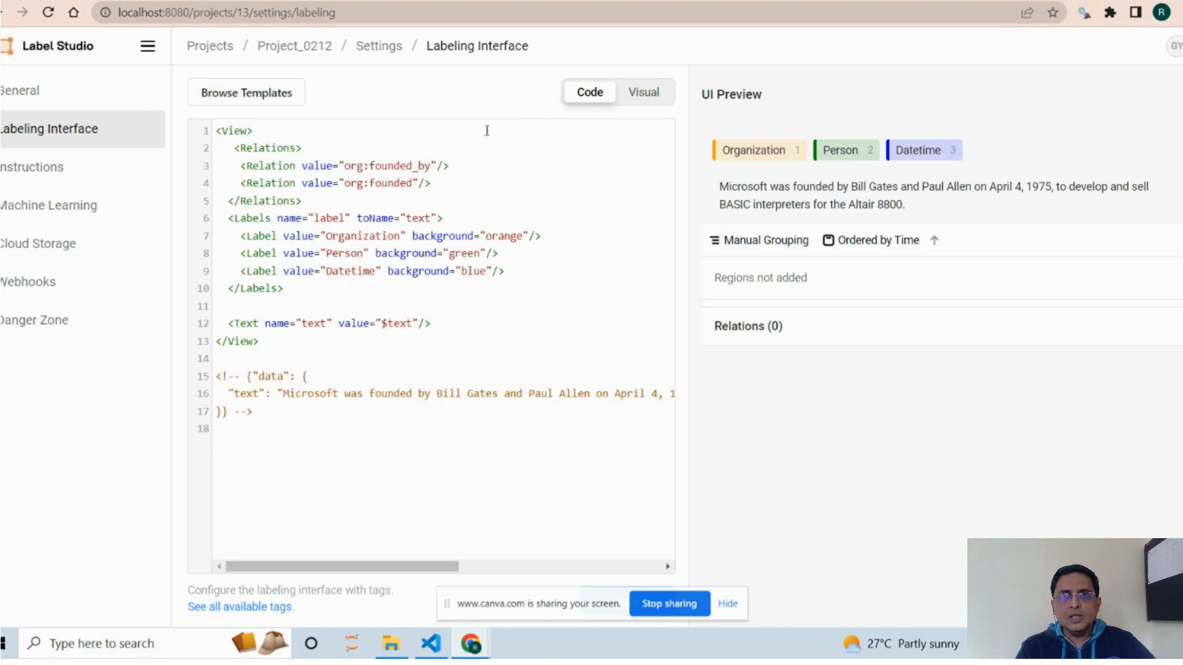
pyautogui.moveTo(241, 166); pyautogui.dragTo(441, 187)
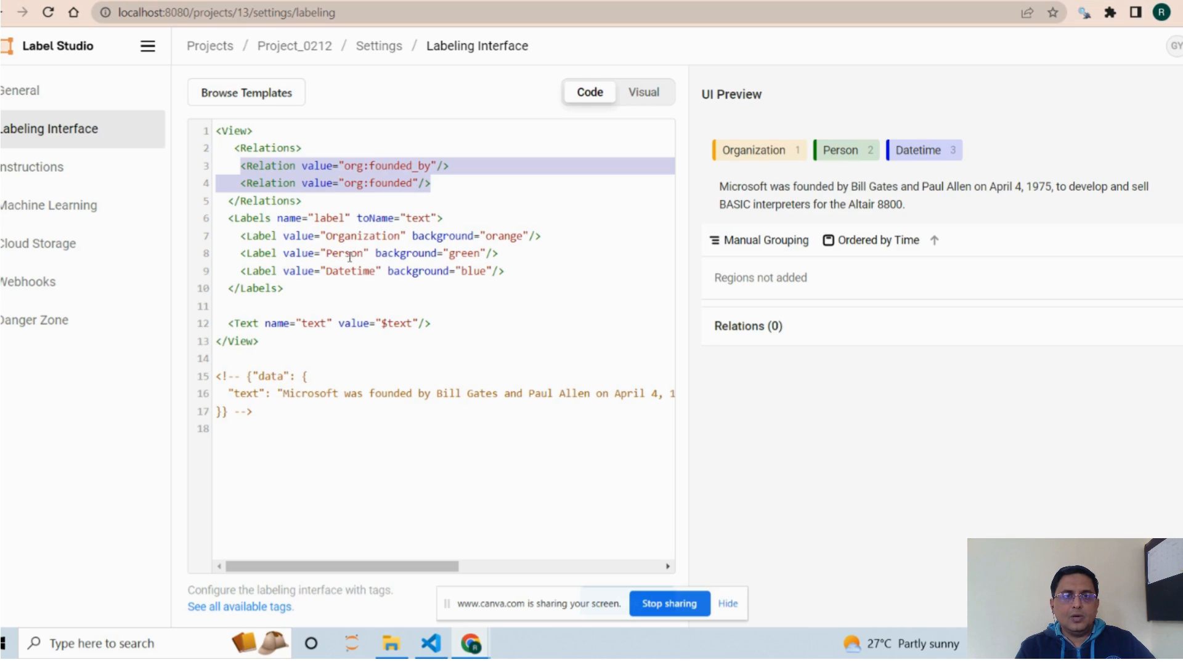
pyautogui.click(411, 199)
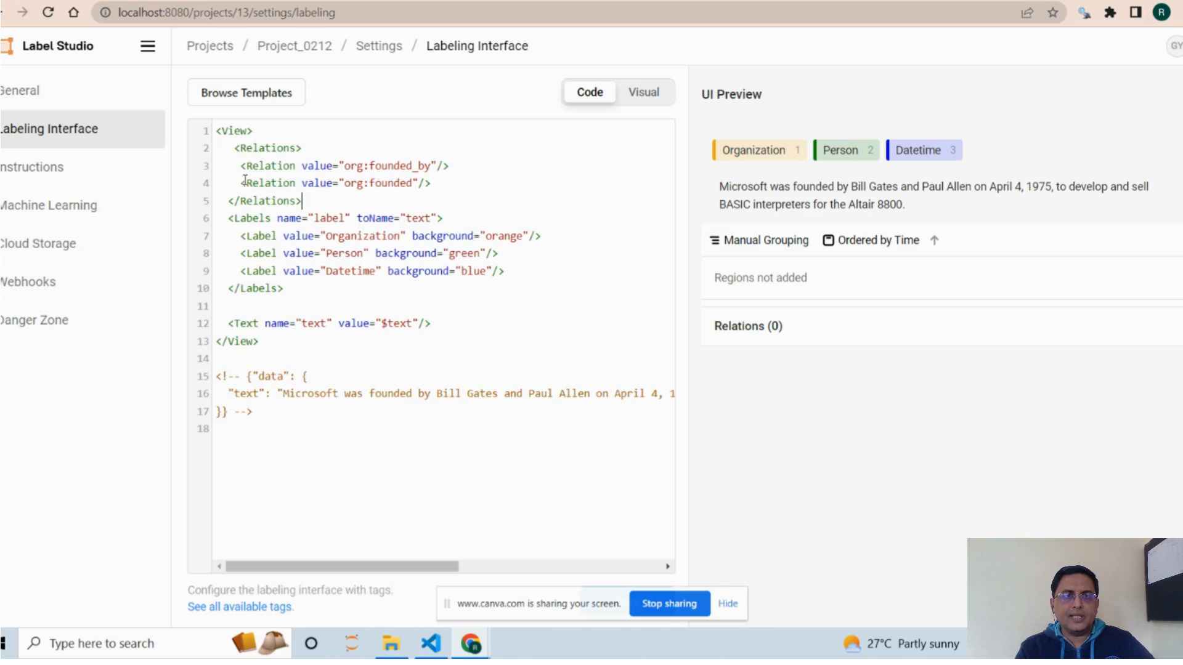
pyautogui.moveTo(242, 185); pyautogui.dragTo(435, 191)
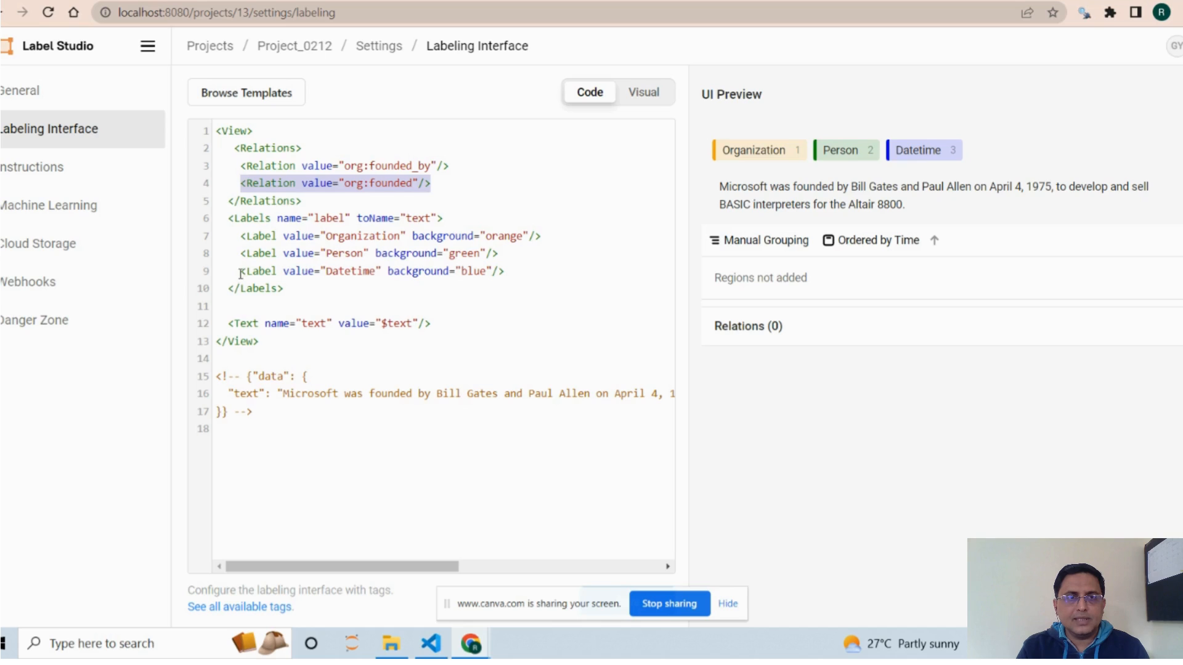
pyautogui.moveTo(240, 274); pyautogui.dragTo(508, 273)
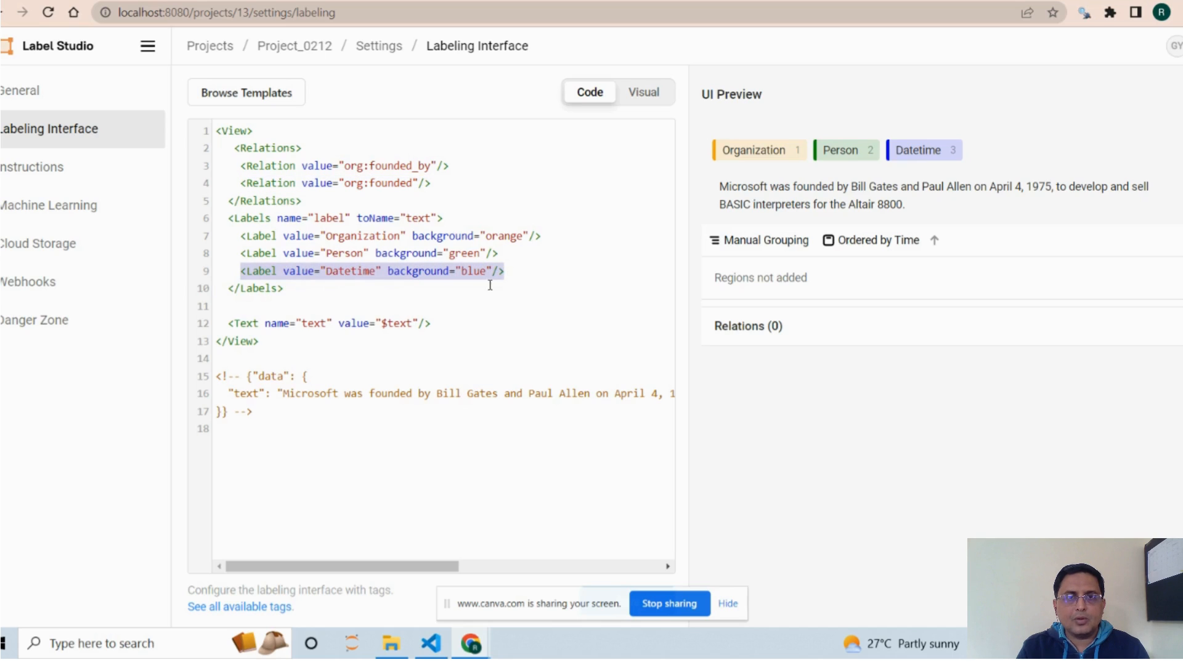
pyautogui.doubleClick(341, 272)
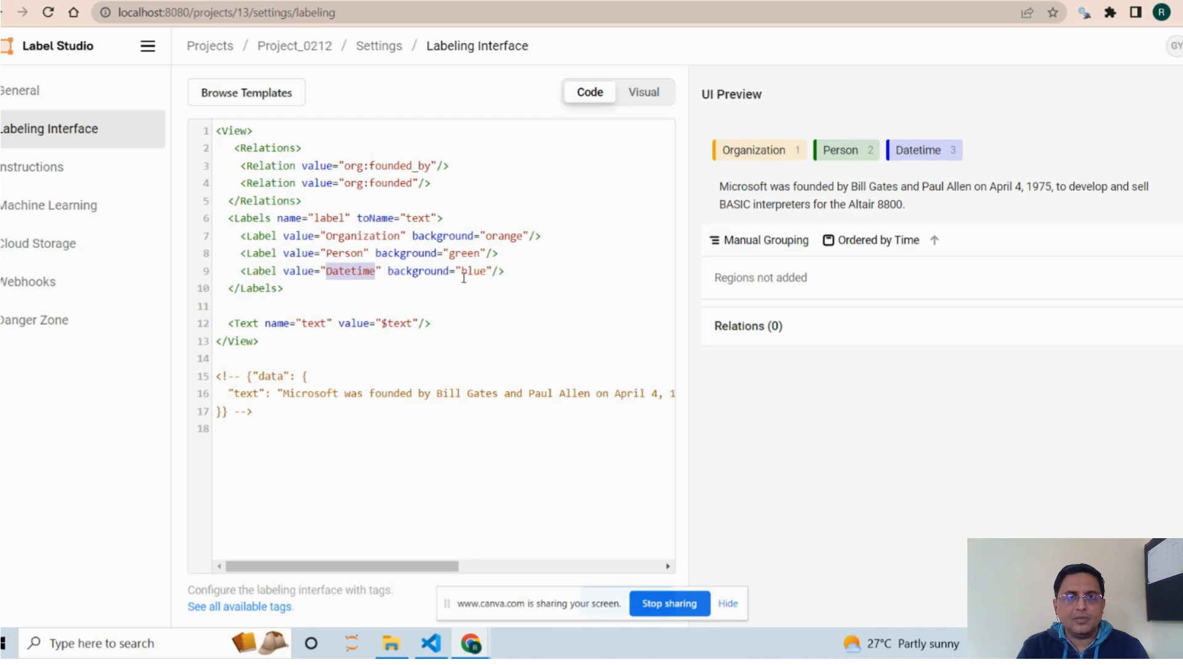
pyautogui.click(516, 278)
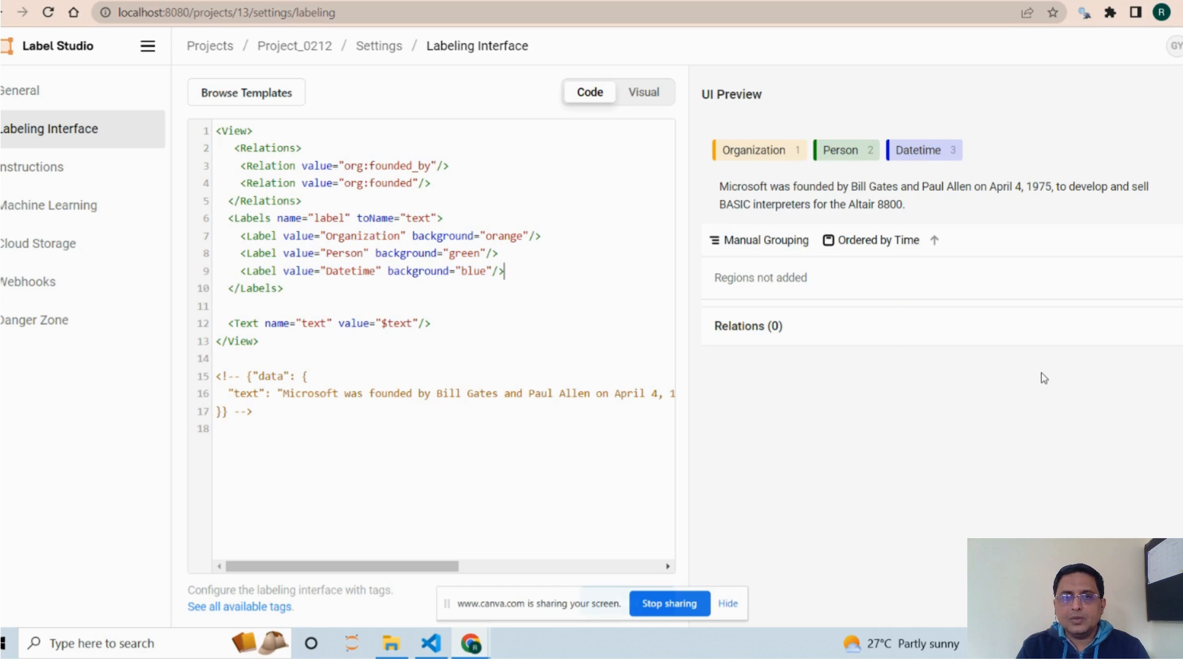
# Hide the screen-sharing notice and save the Relation Extraction labeling configuration.
pyautogui.click(728, 604)
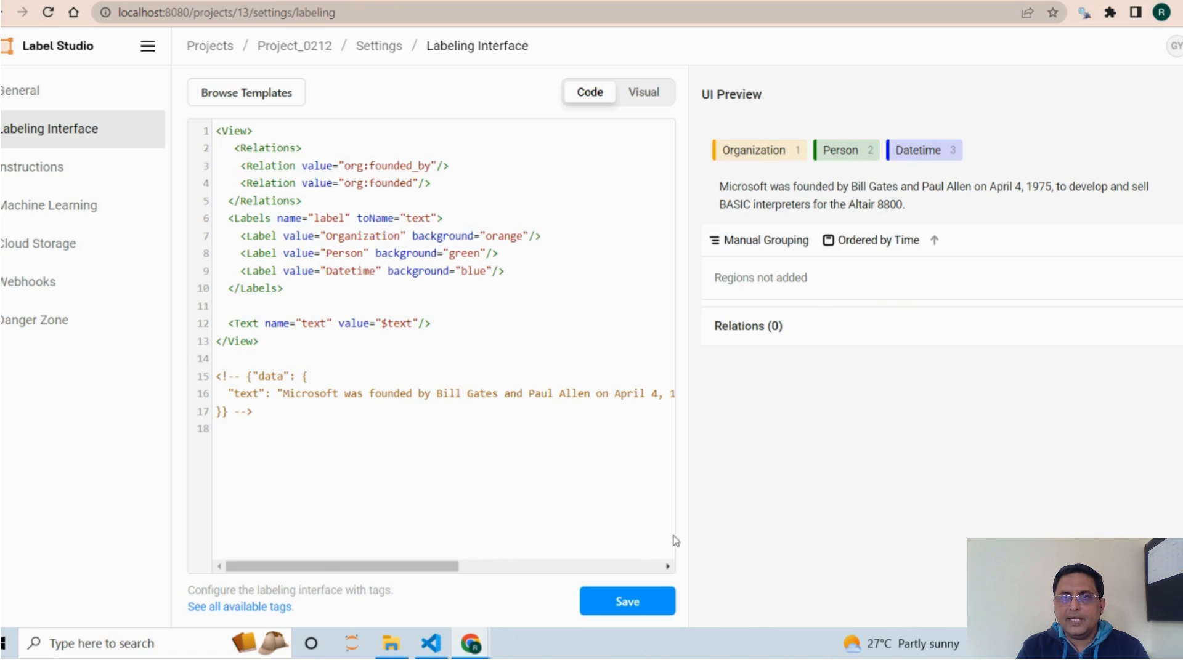
pyautogui.click(640, 602)
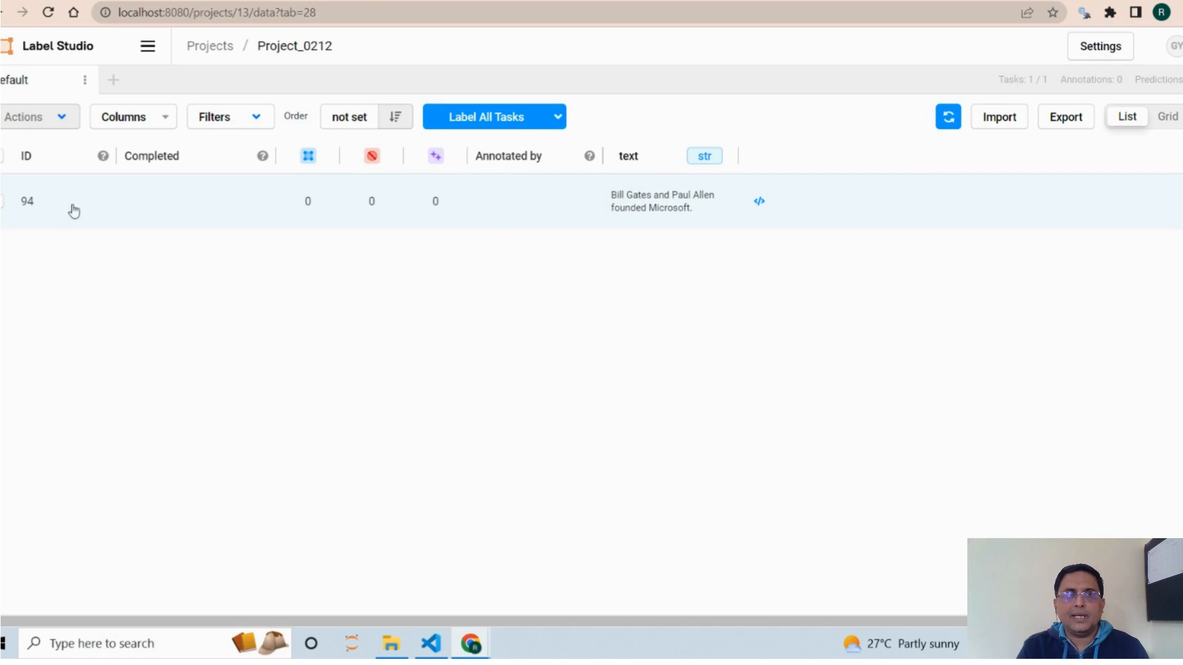
# Open the imported task, label "Microsoft" as Organization and submit the annotation.
pyautogui.click(645, 210)
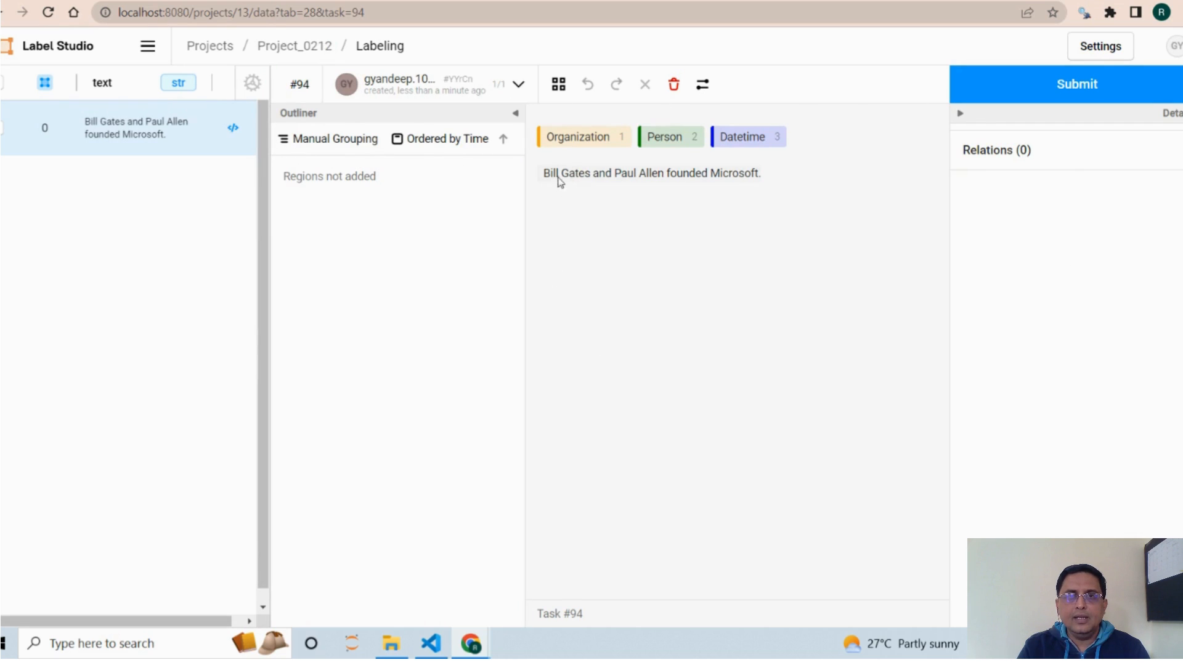
pyautogui.click(575, 142)
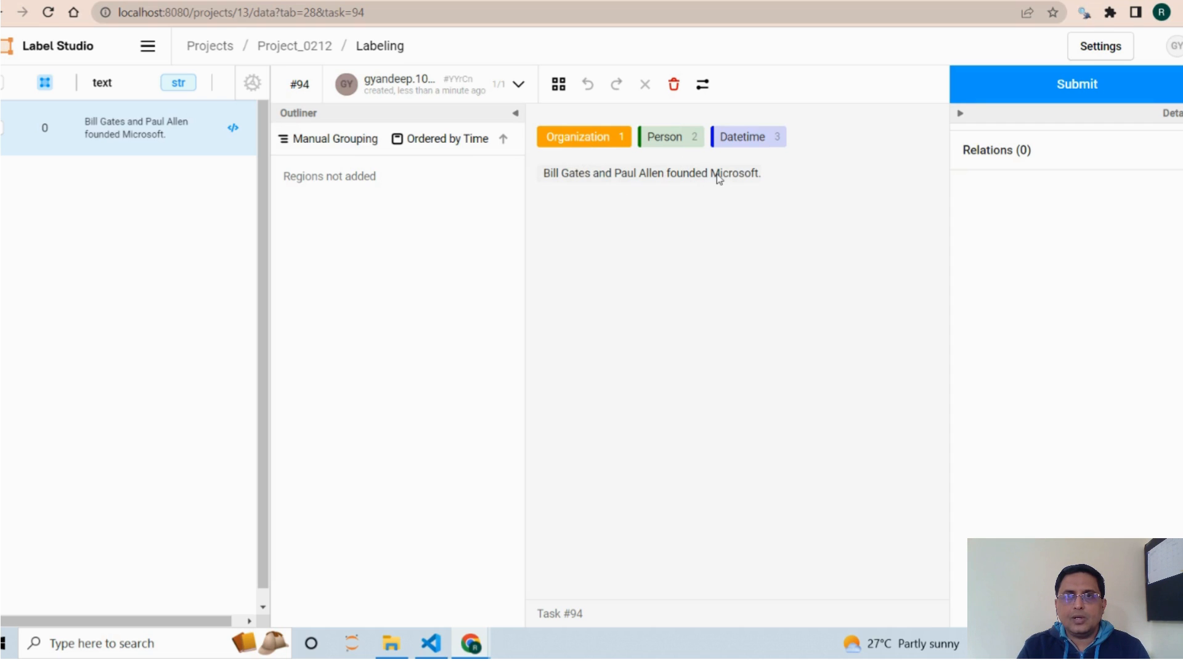
pyautogui.moveTo(711, 178); pyautogui.dragTo(762, 179)
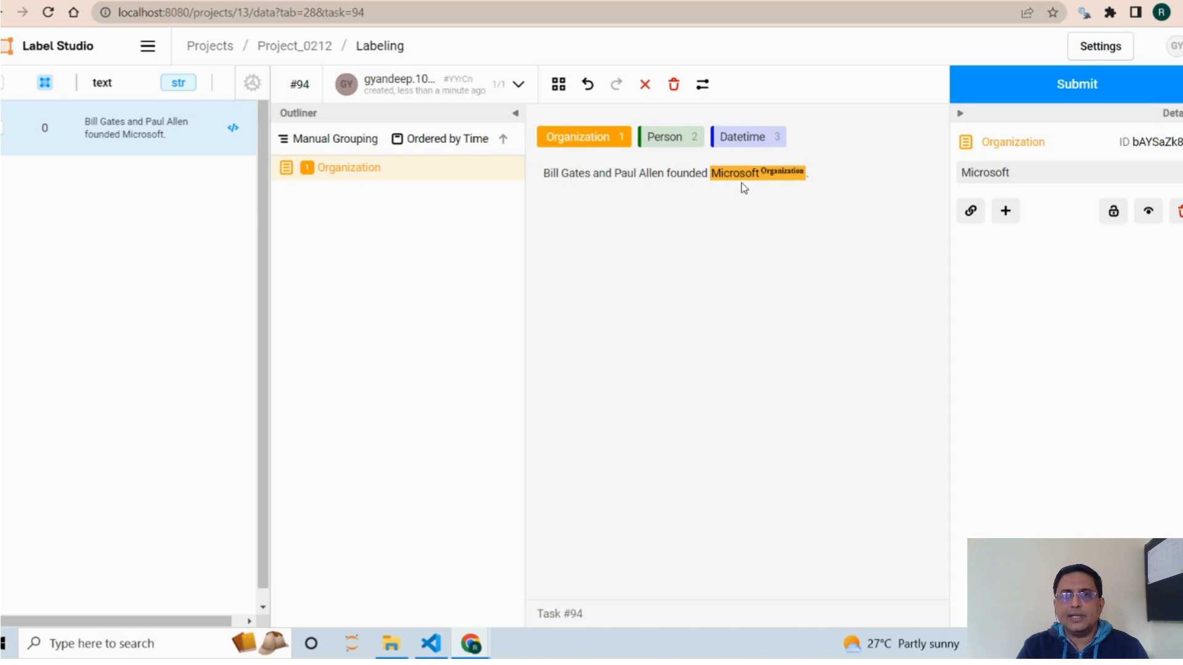
pyautogui.click(1130, 90)
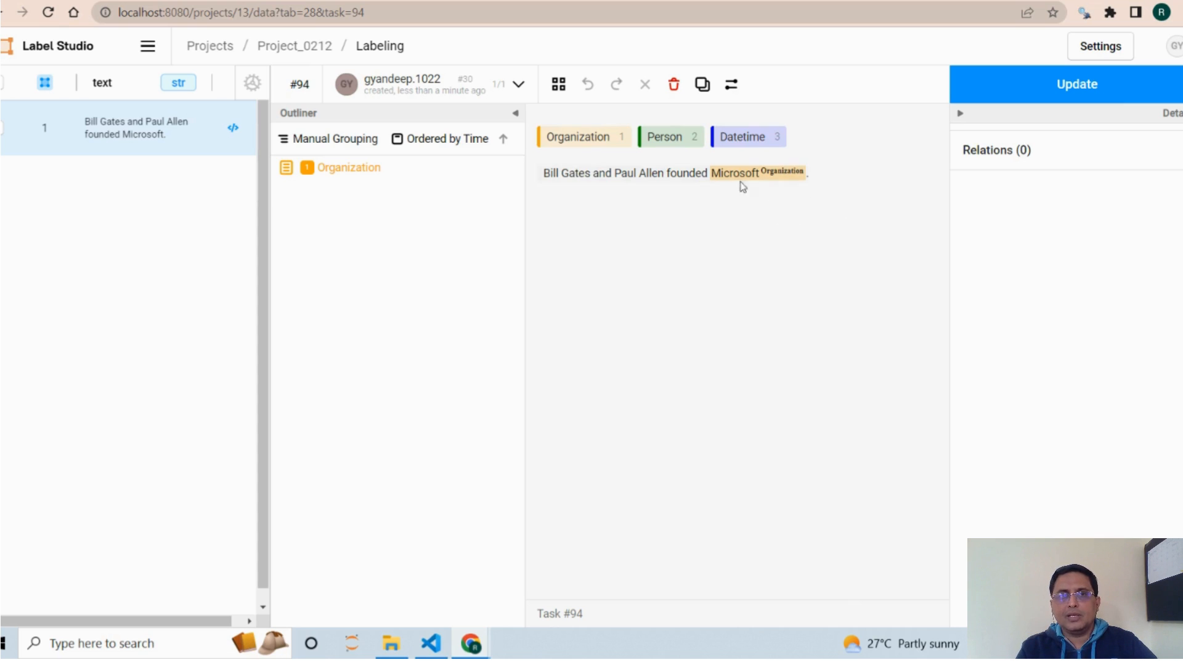
# Label "Bill Gates" as Person in the task sentence and update the annotation.
pyautogui.click(669, 145)
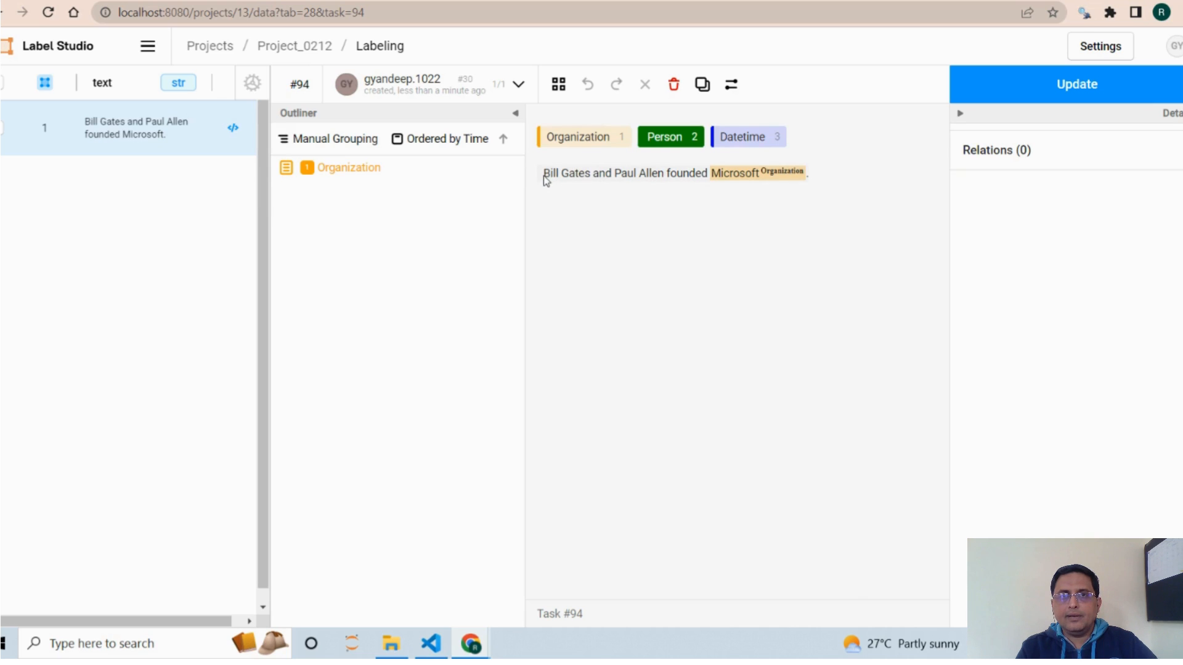
pyautogui.moveTo(568, 179); pyautogui.dragTo(592, 182)
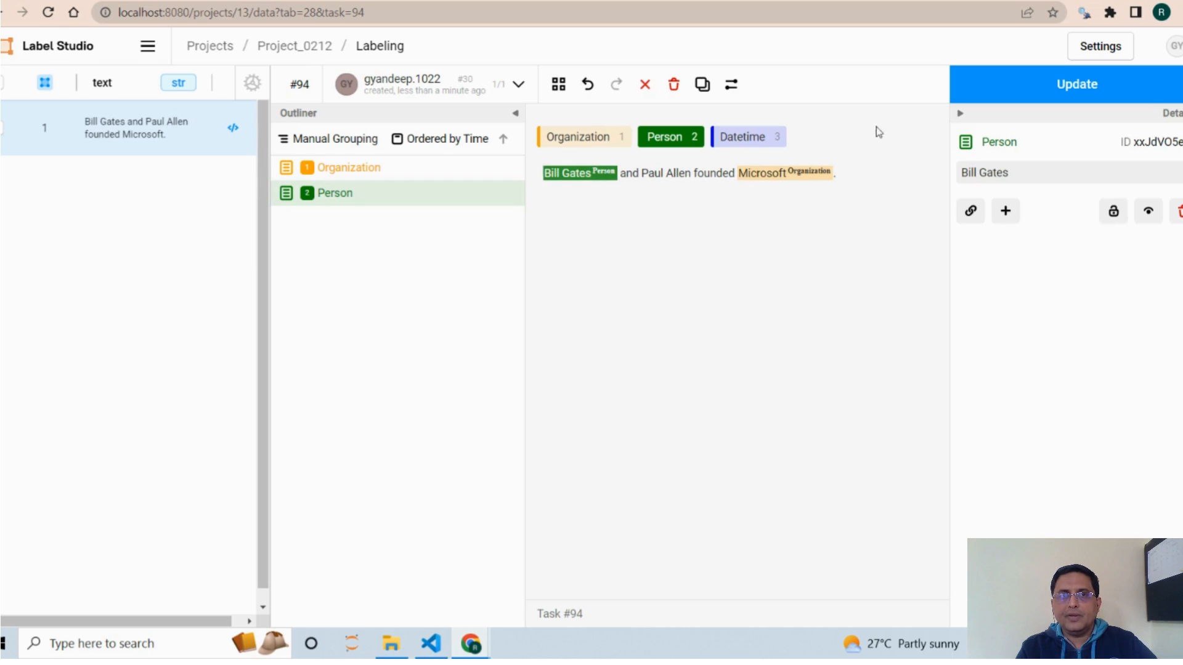
pyautogui.click(1056, 93)
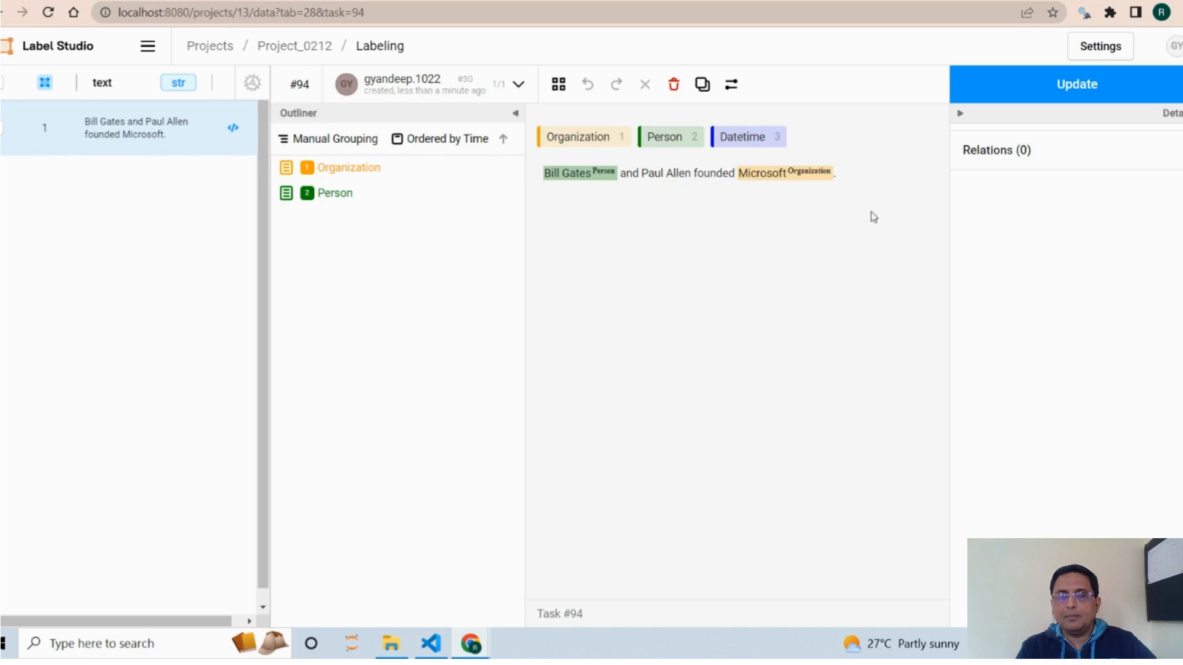
# Label "Paul Allen" as Person in the task sentence and update the annotation.
pyautogui.click(675, 141)
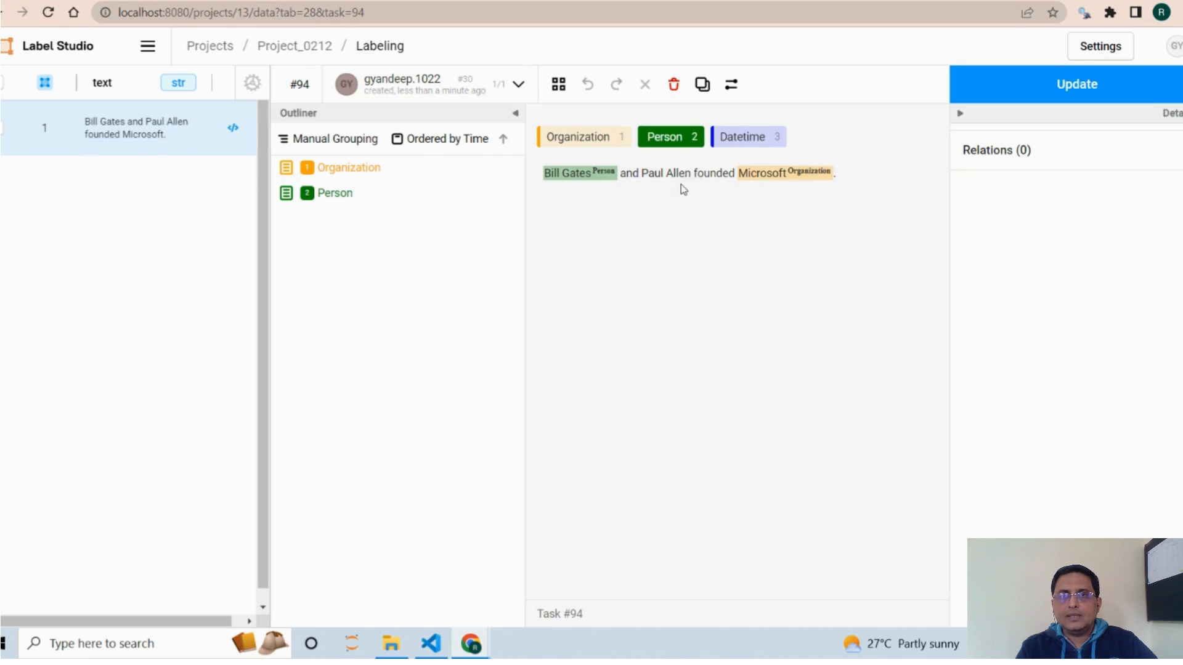
pyautogui.moveTo(644, 175); pyautogui.dragTo(692, 176)
pyautogui.click(1077, 86)
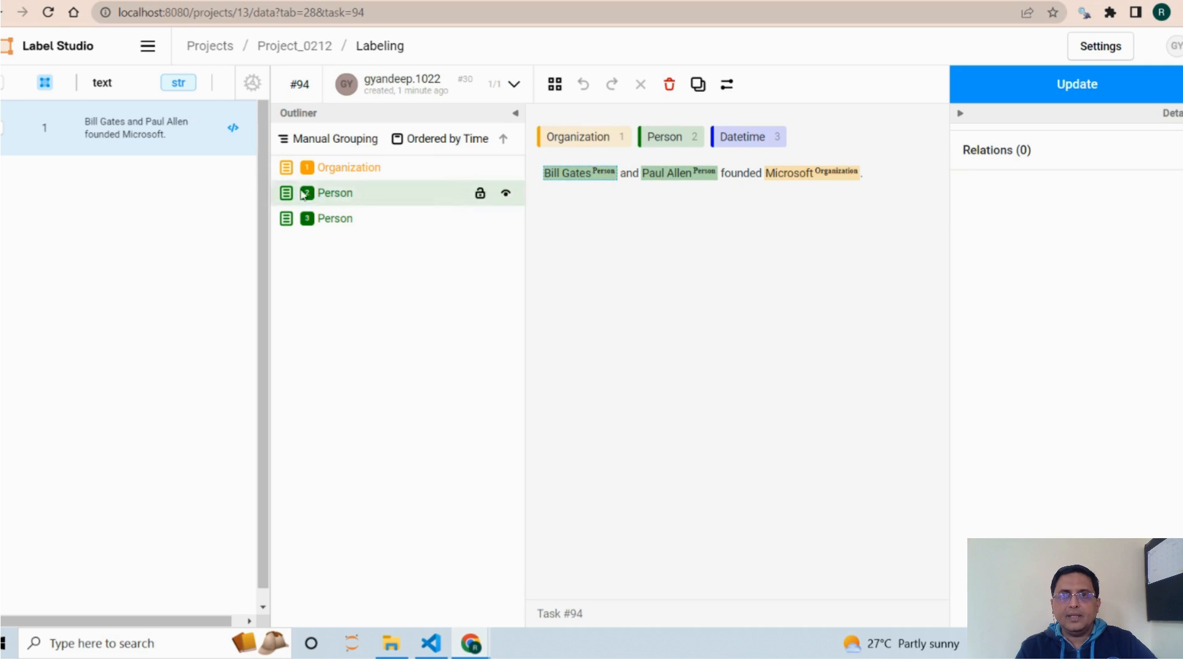
# Create a relation from the "Bill Gates" Person region to the "Microsoft" Organization region.
pyautogui.click(338, 196)
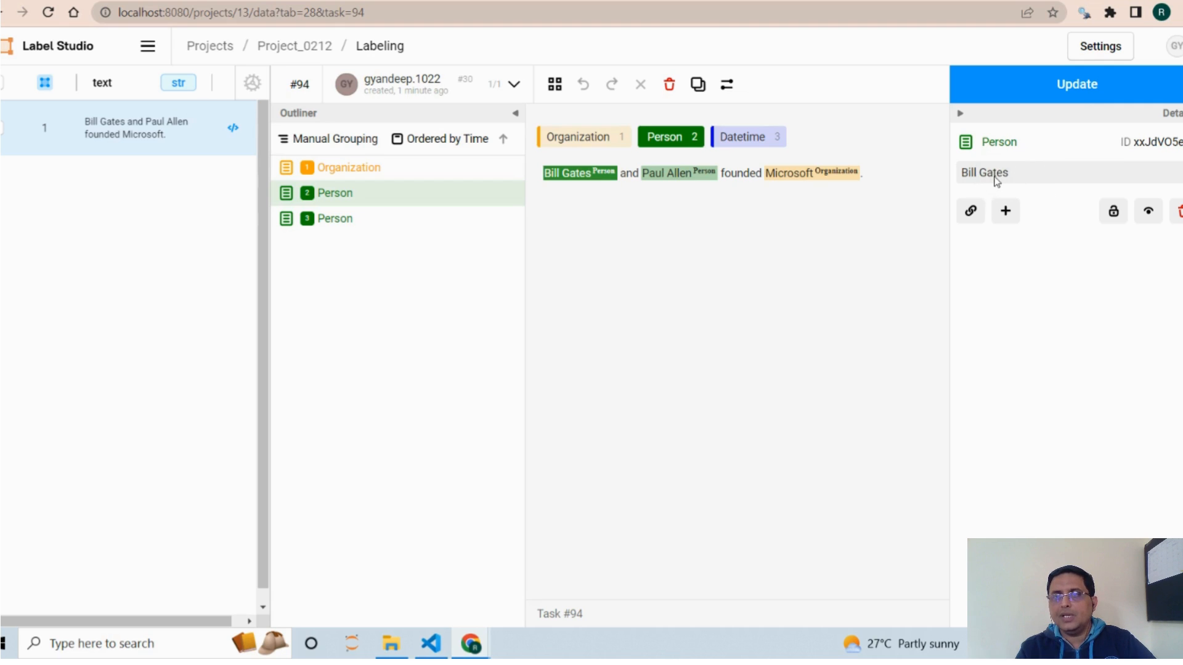
pyautogui.click(970, 213)
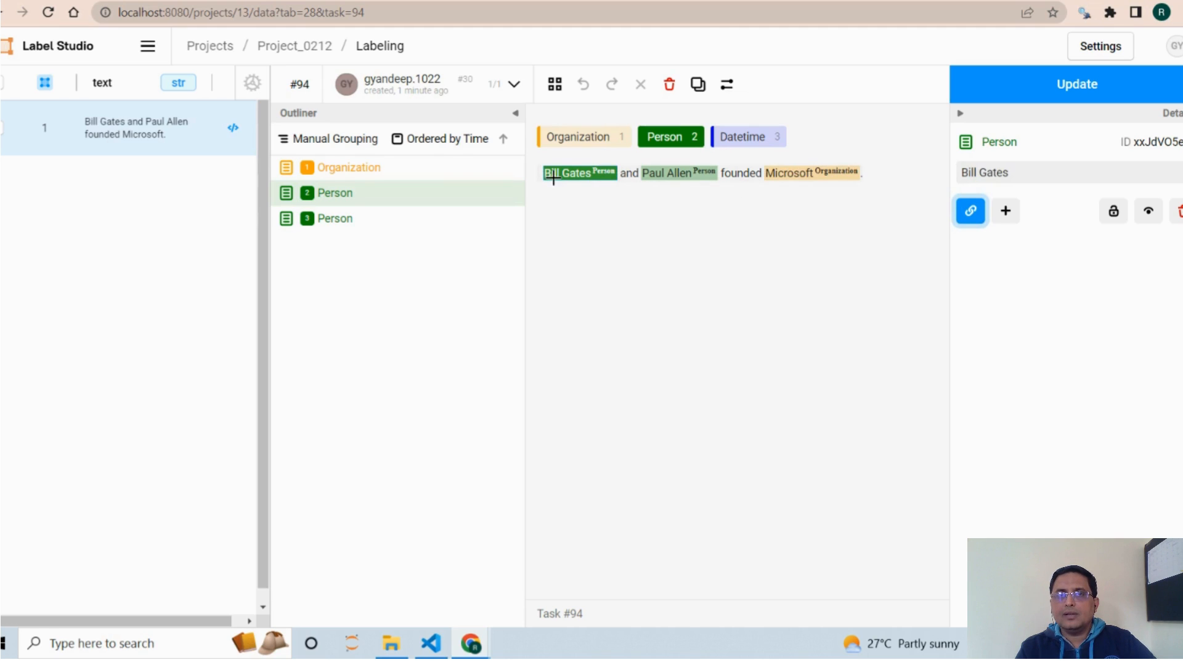
pyautogui.click(796, 174)
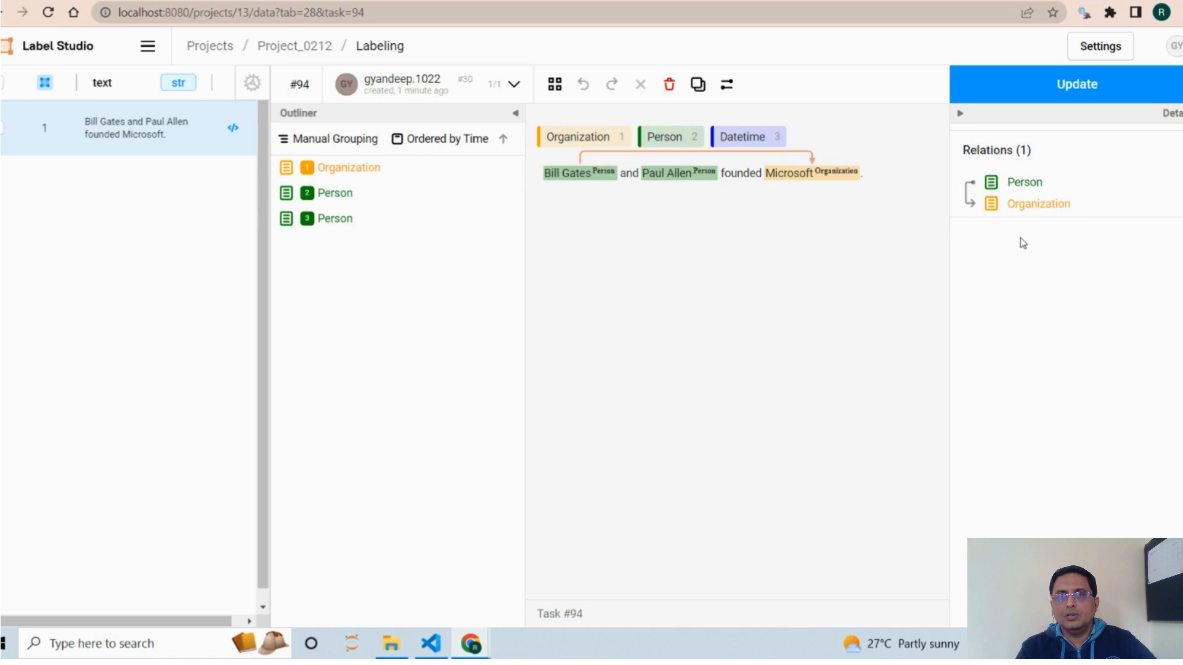
# Assign the org:founded_by label to the relation between "Bill Gates" and "Microsoft" and update the annotation.
pyautogui.moveTo(1080, 203)
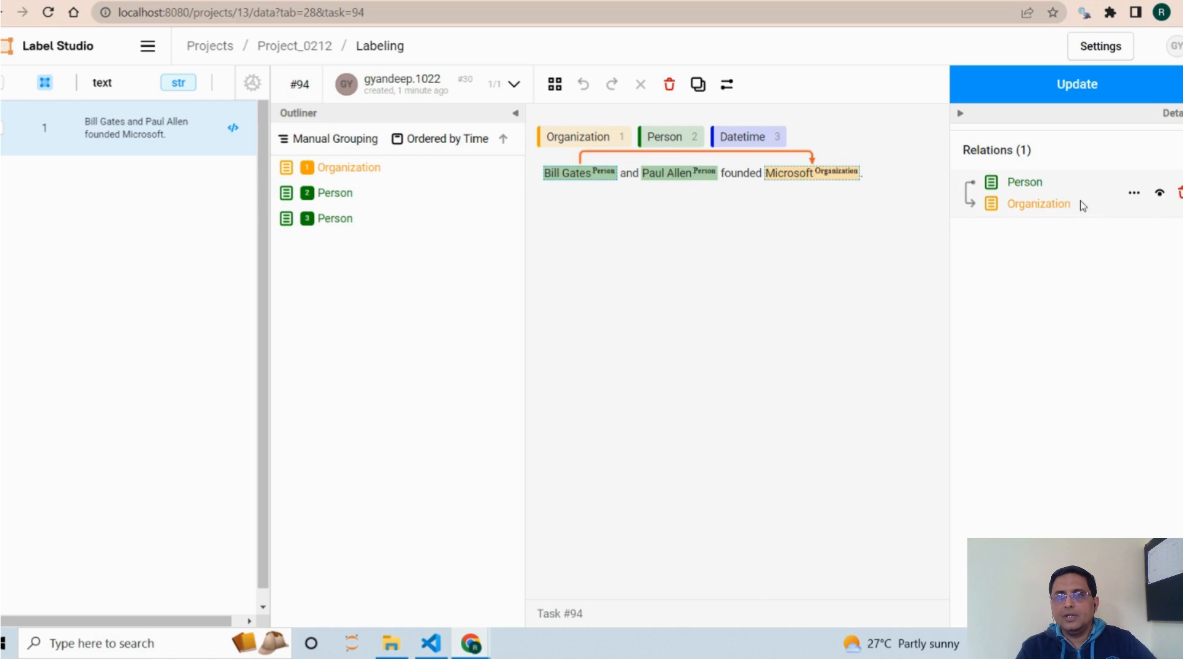
pyautogui.click(1133, 197)
pyautogui.click(1088, 231)
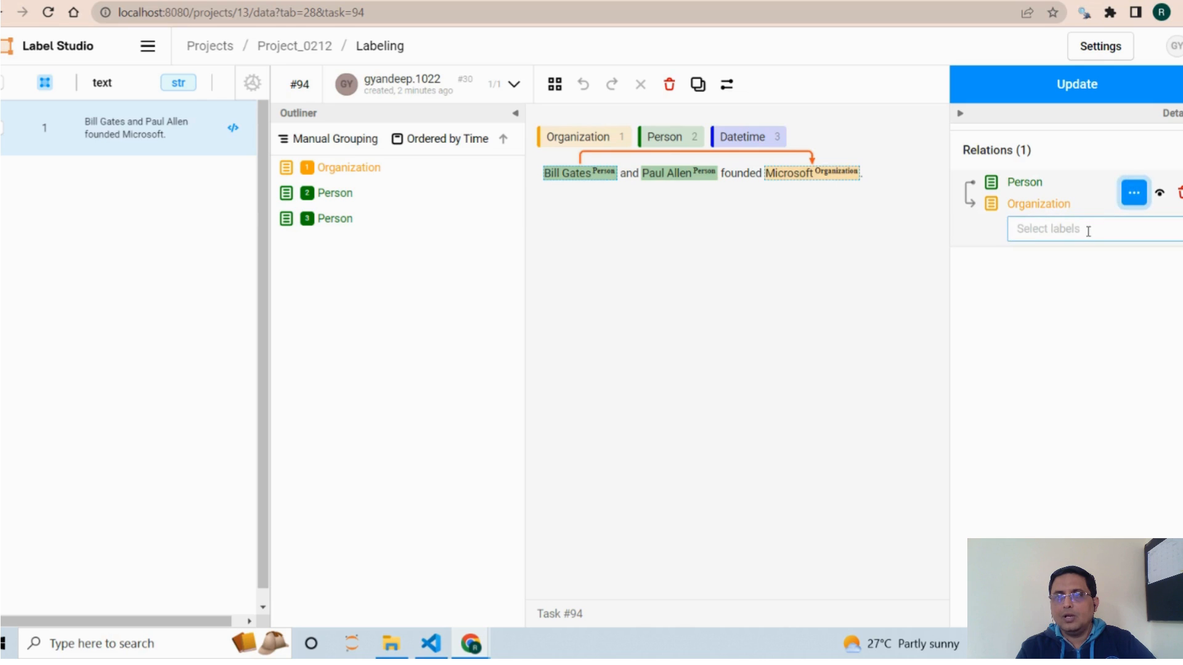
pyautogui.click(1088, 231)
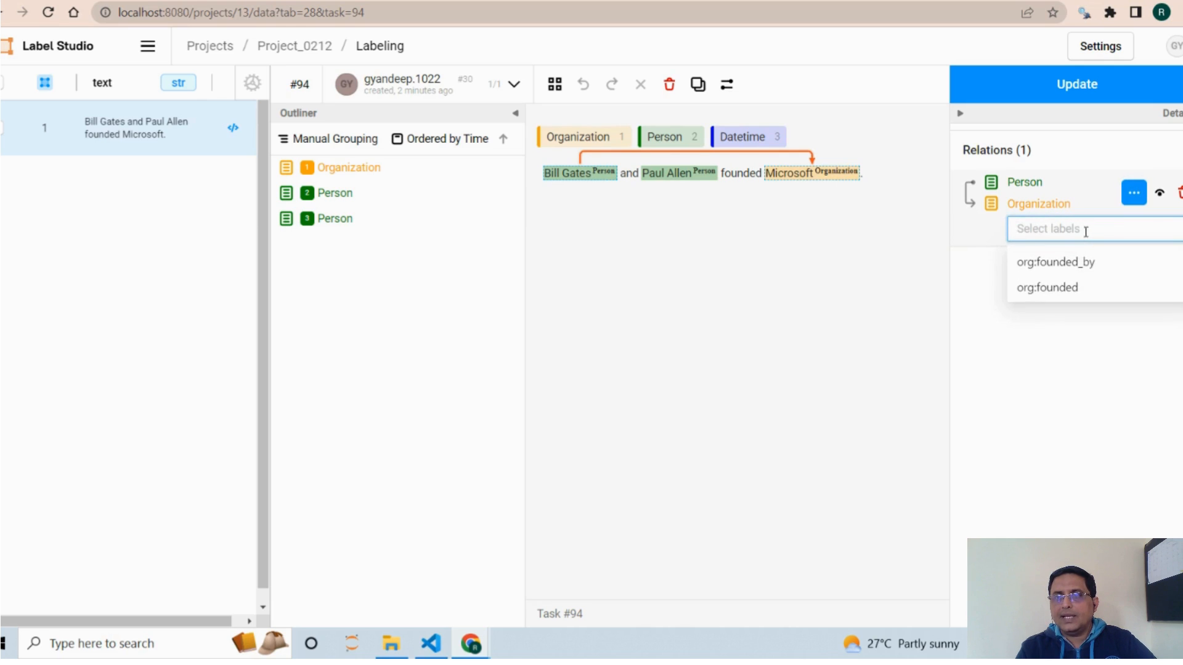
pyautogui.click(1067, 265)
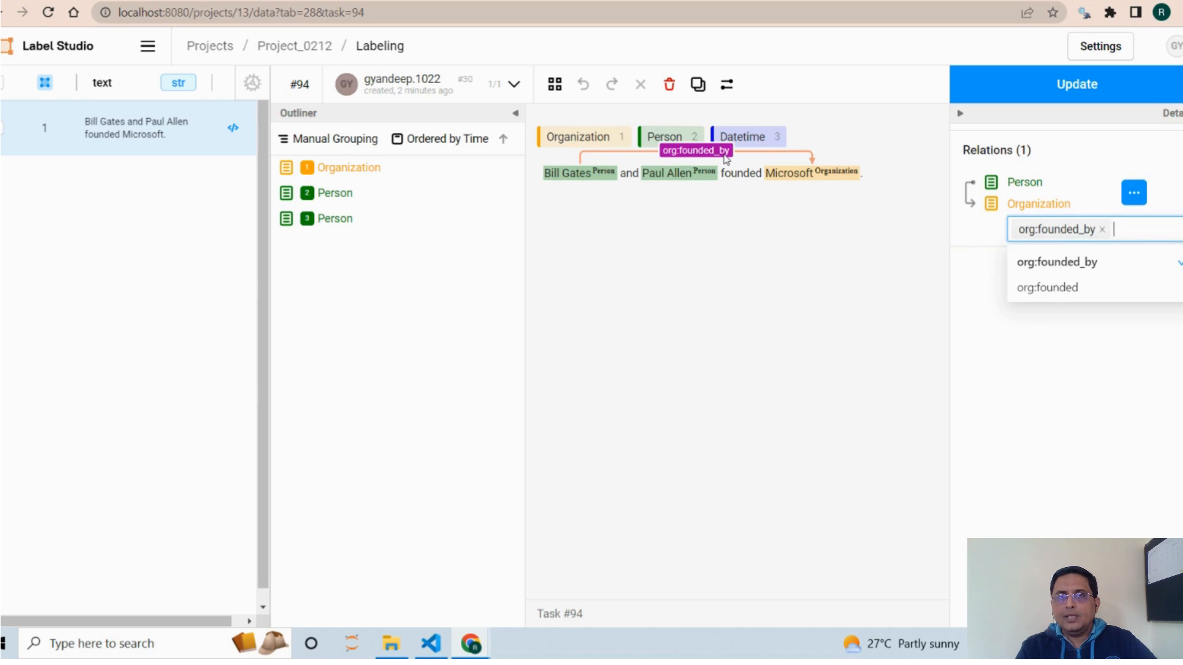
pyautogui.click(1076, 96)
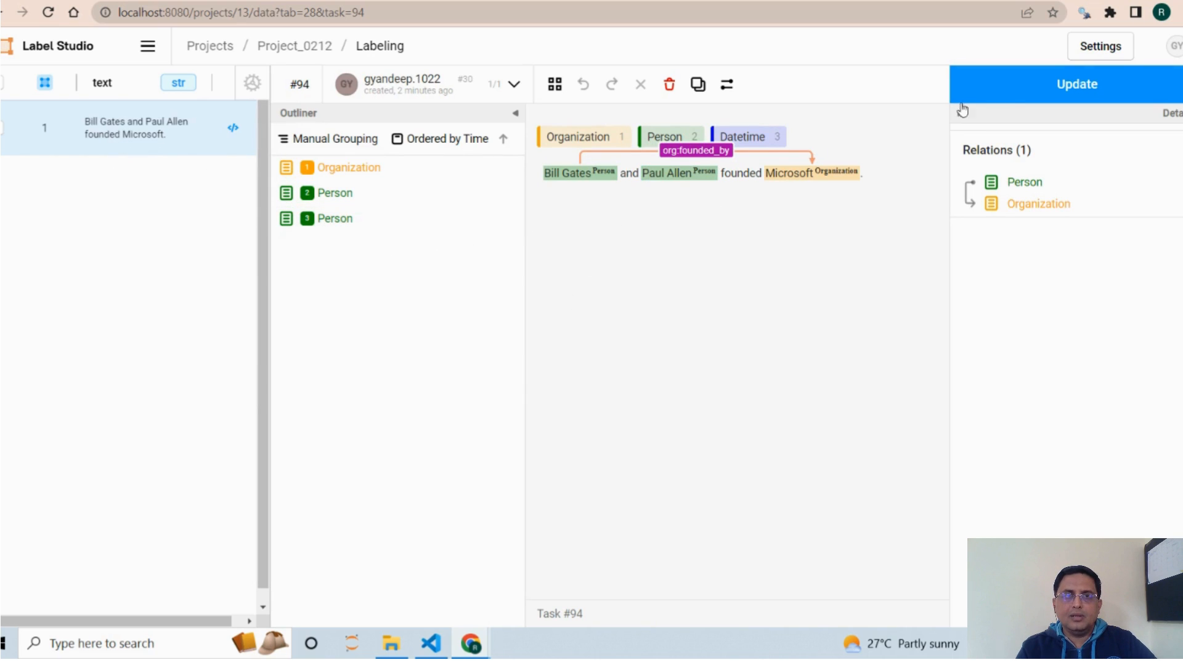
# Return to the Project_0212 task list and export its annotations in JSON-MIN format.
pyautogui.click(296, 49)
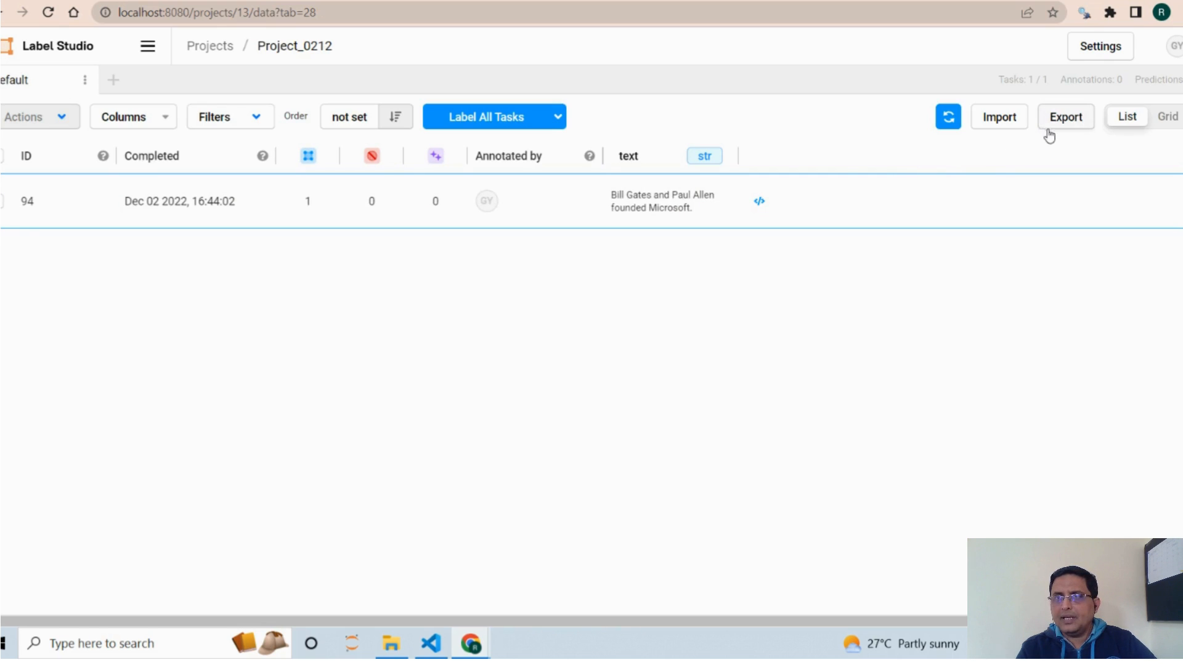
pyautogui.click(1068, 126)
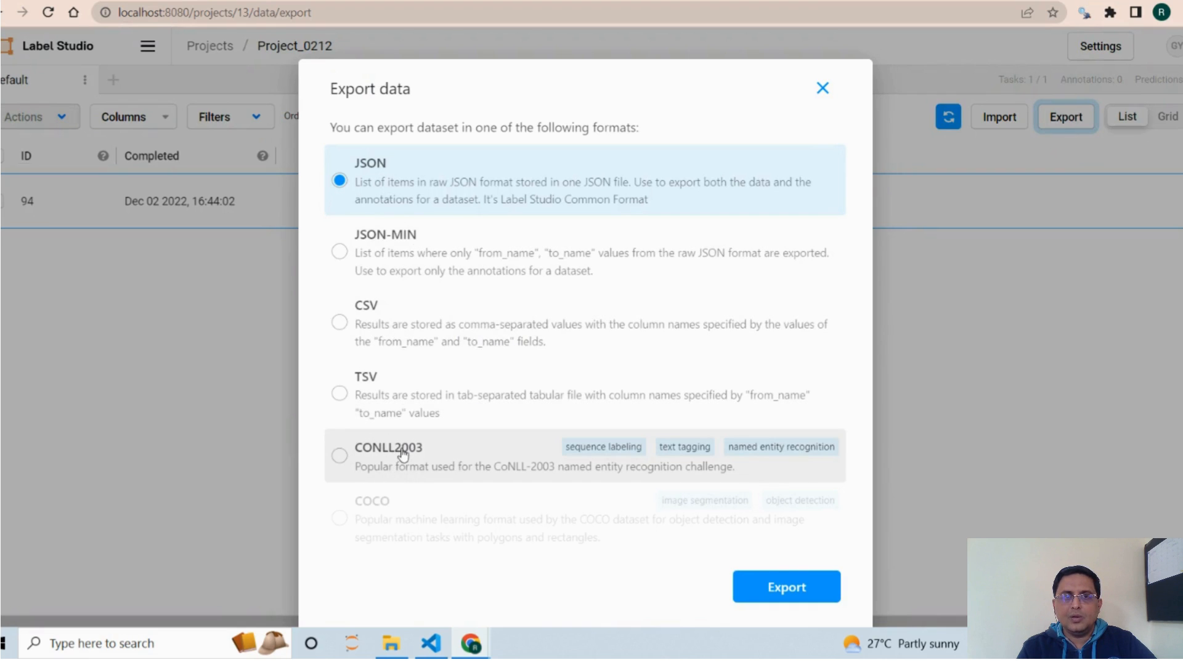
pyautogui.click(339, 253)
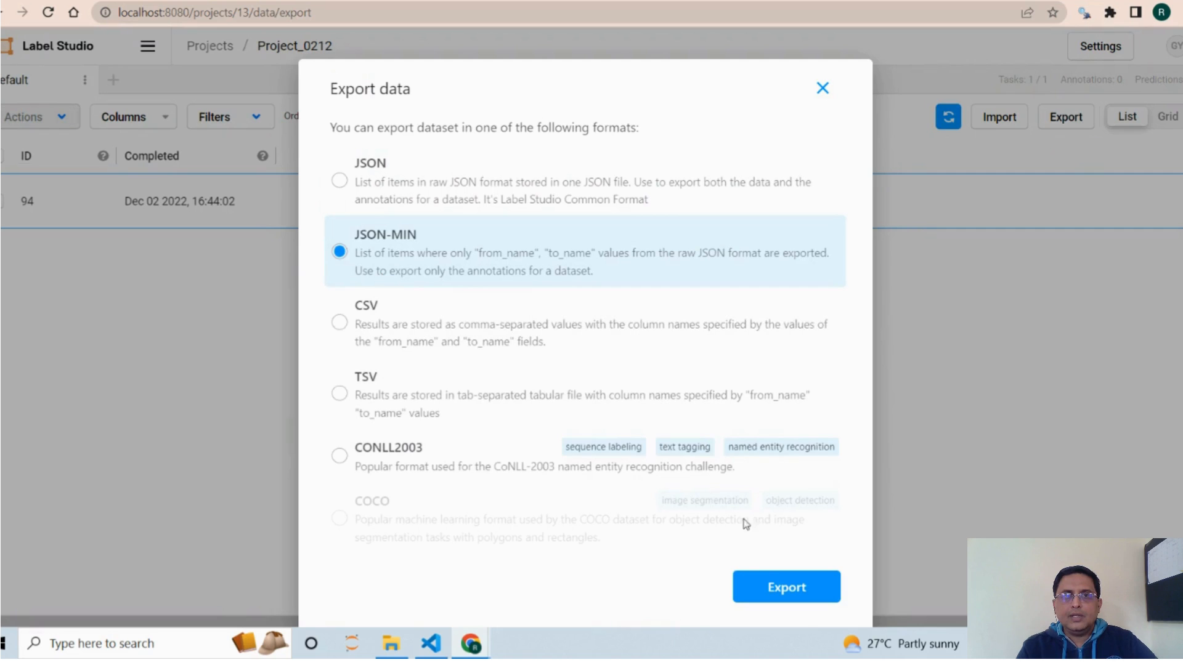
pyautogui.click(770, 585)
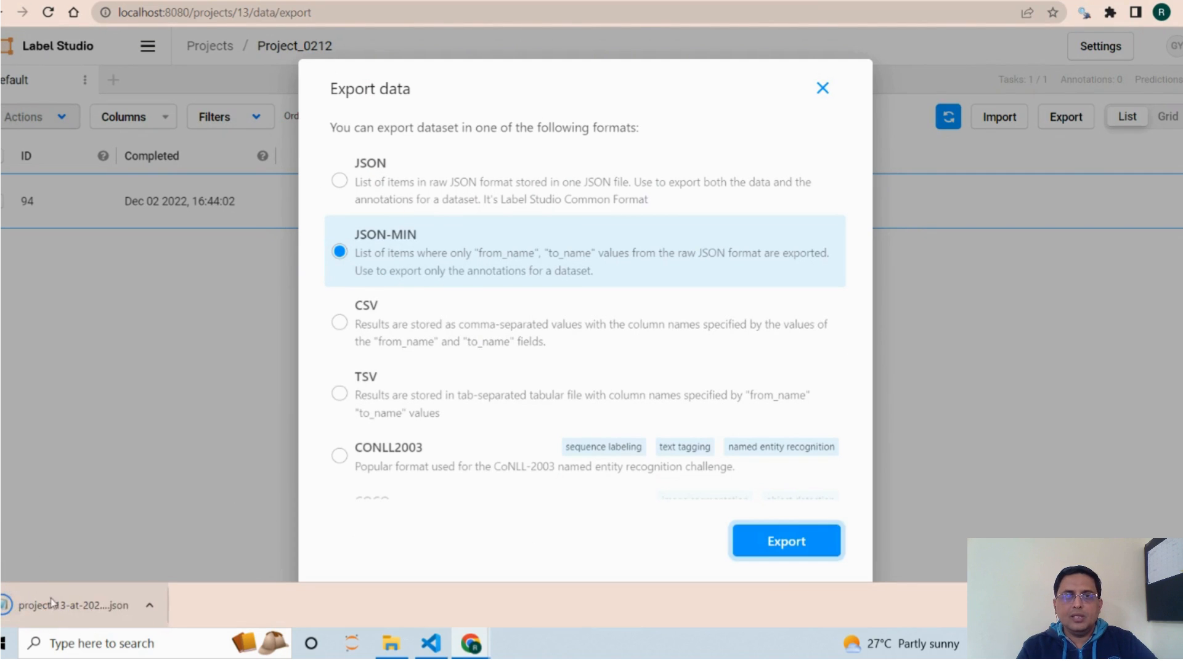
# Open the exported JSON-MIN file, review its text and label entries, and close it.
pyautogui.click(67, 609)
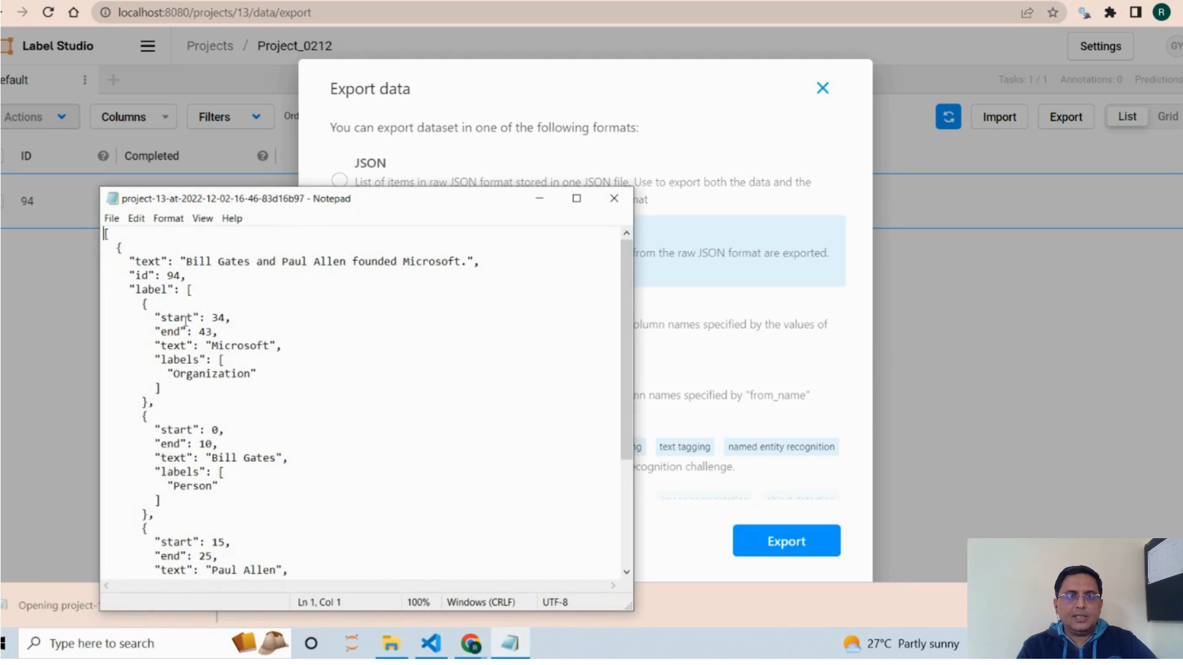
pyautogui.scroll(-4, 198, 486)
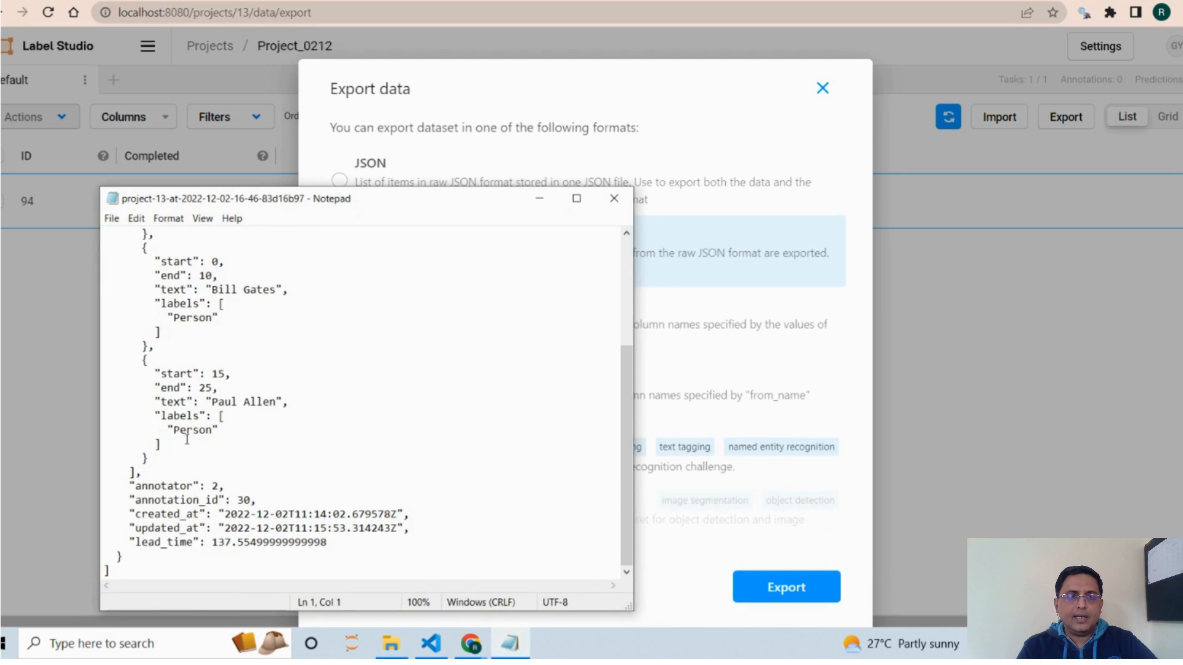
pyautogui.scroll(5, 160, 443)
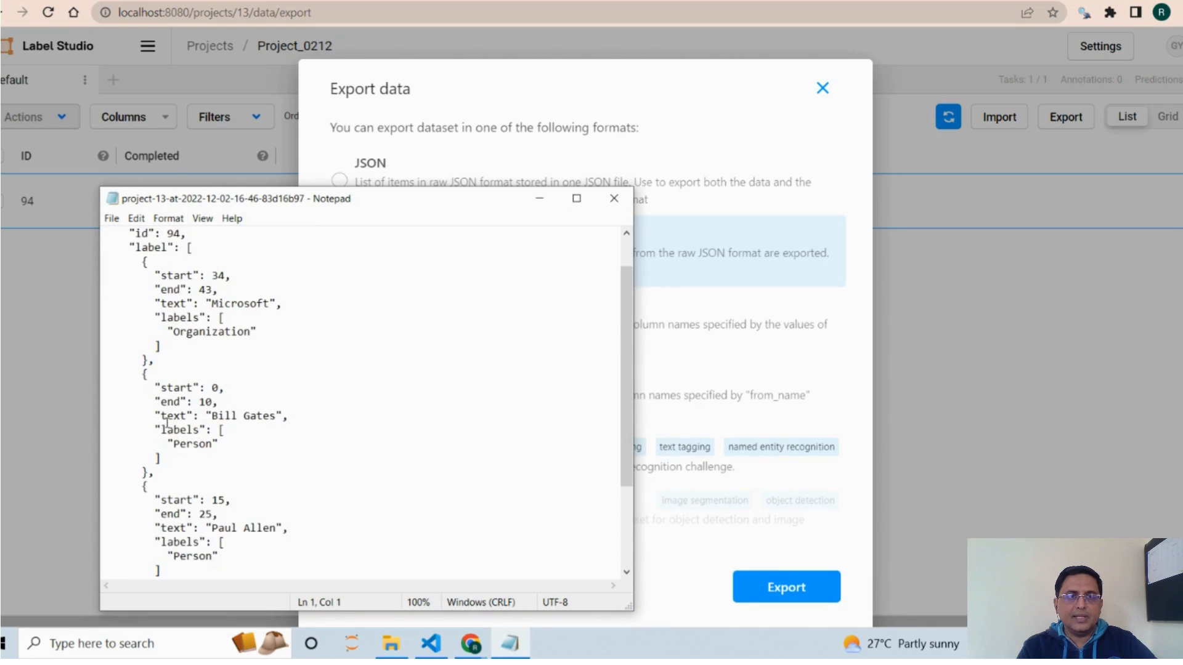
pyautogui.scroll(-5, 167, 419)
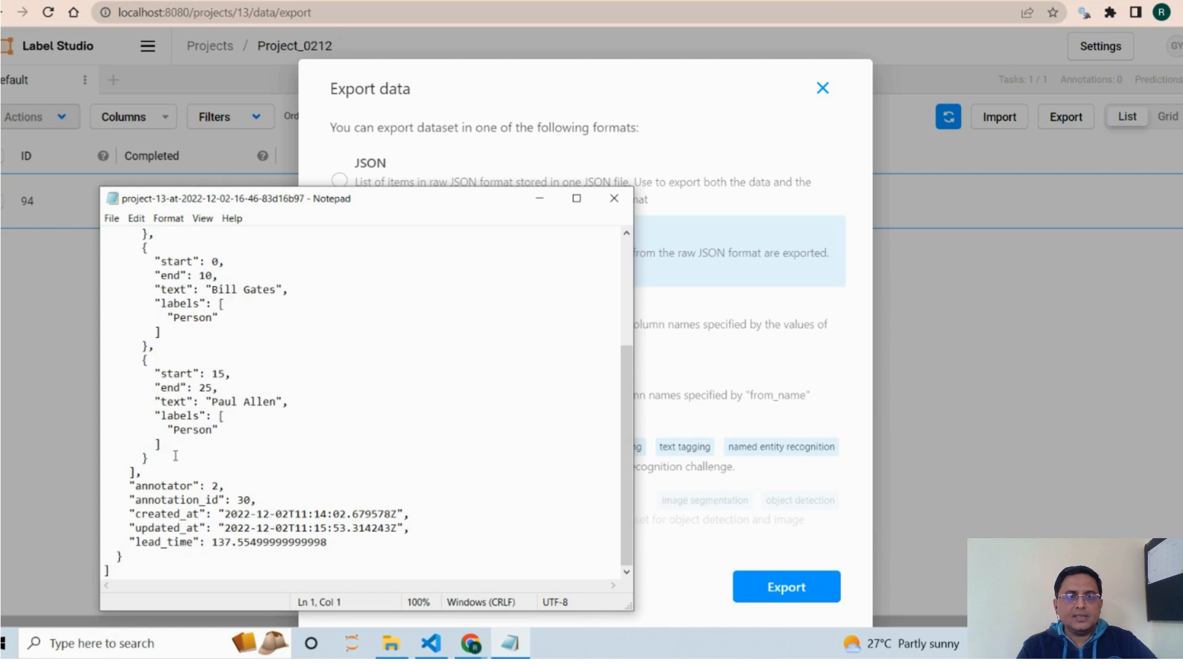
pyautogui.scroll(5, 193, 387)
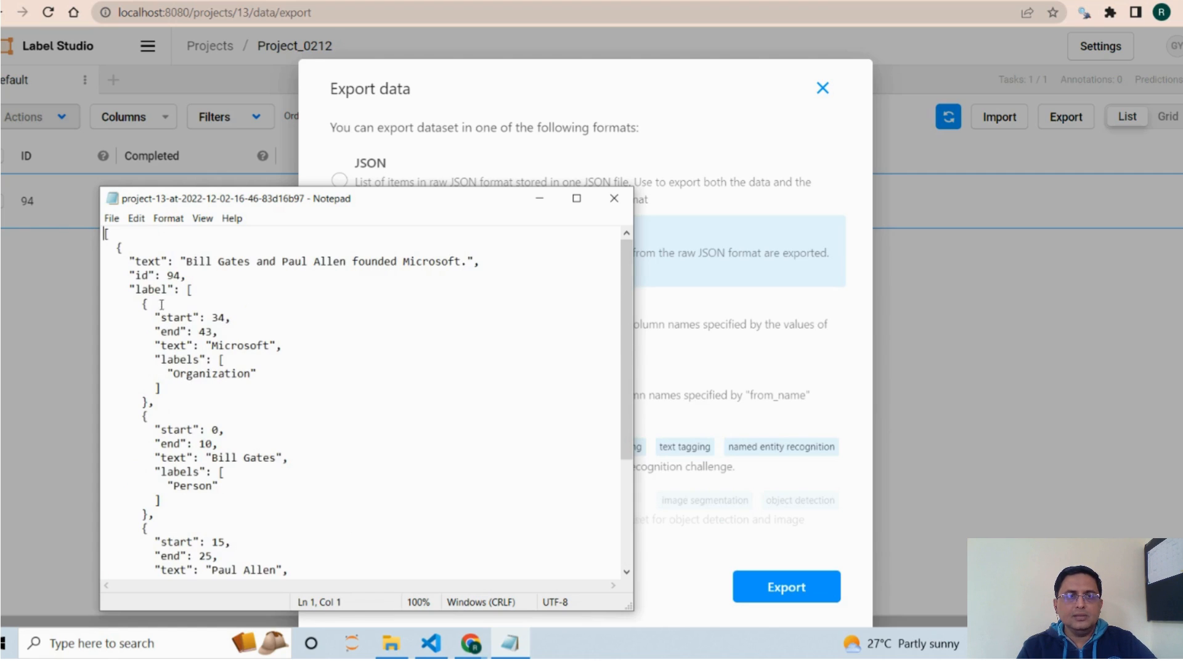
pyautogui.click(614, 198)
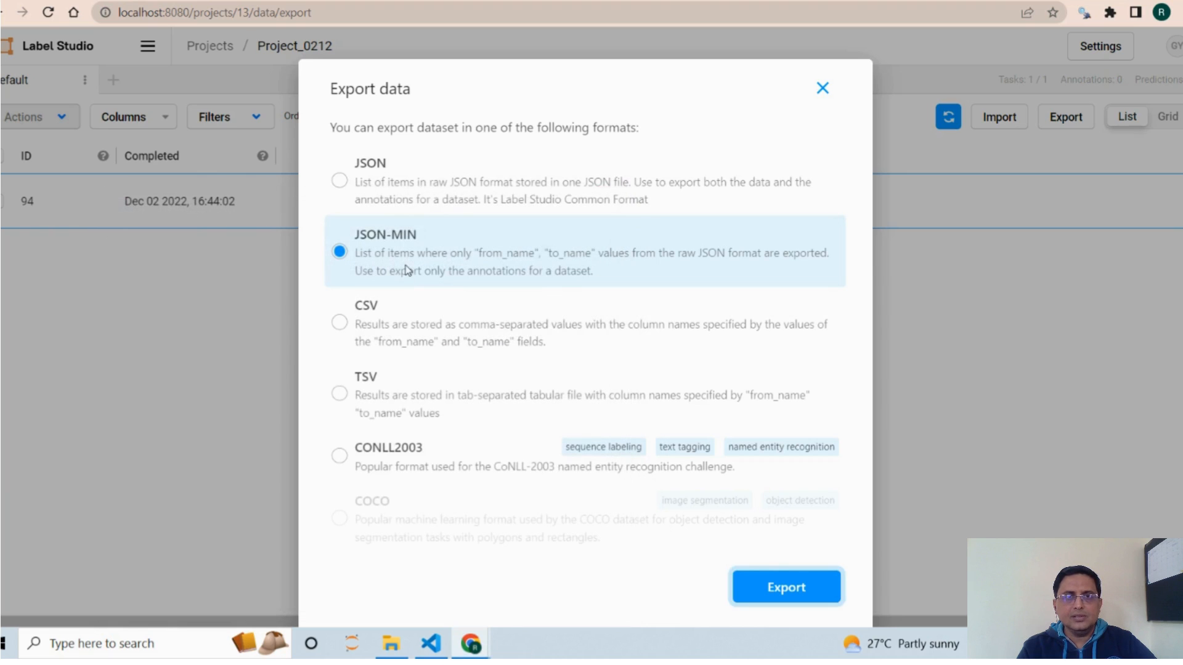
# Export the project data in JSON format and open the downloaded file.
pyautogui.click(347, 197)
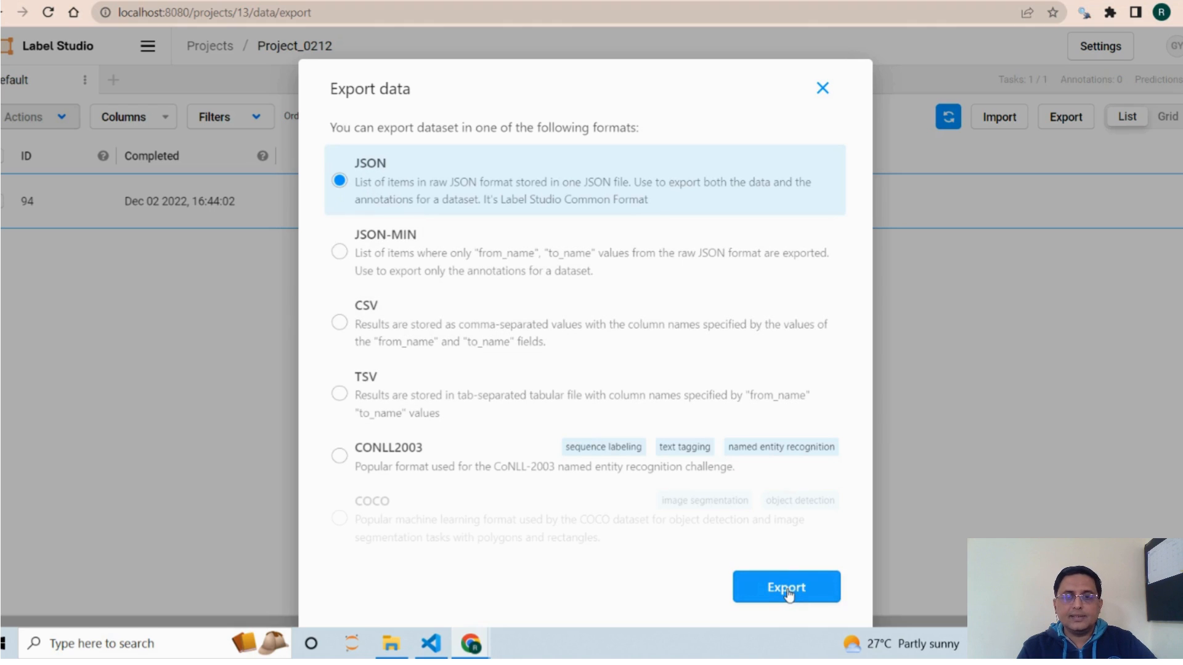
pyautogui.click(788, 593)
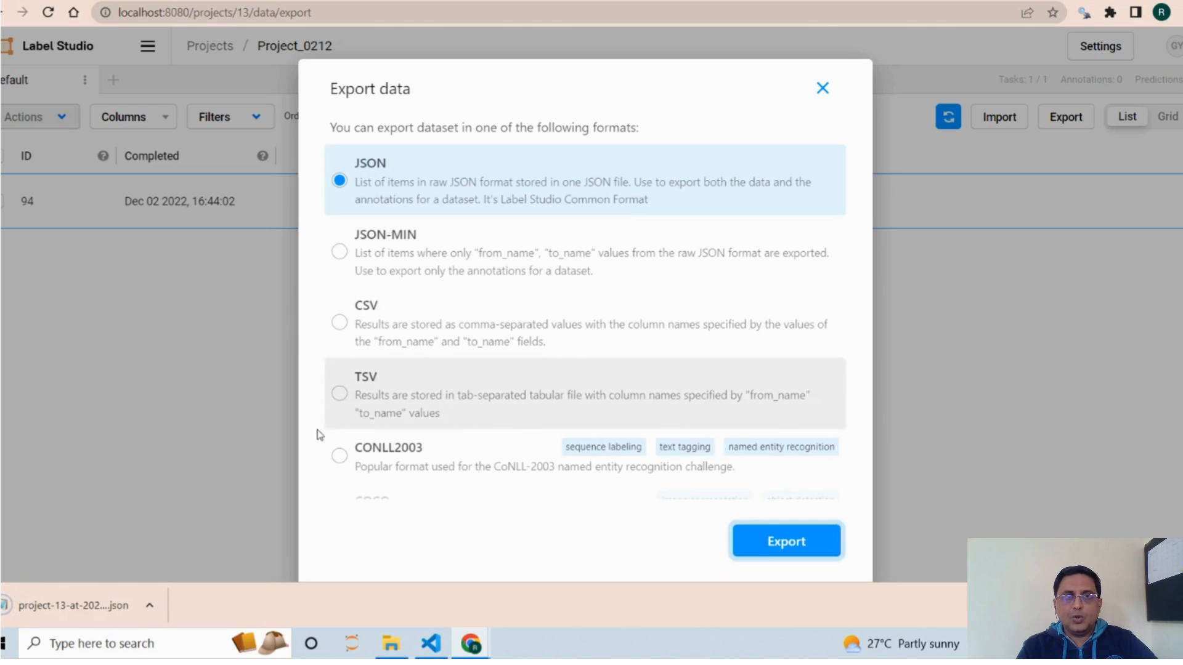
pyautogui.click(101, 605)
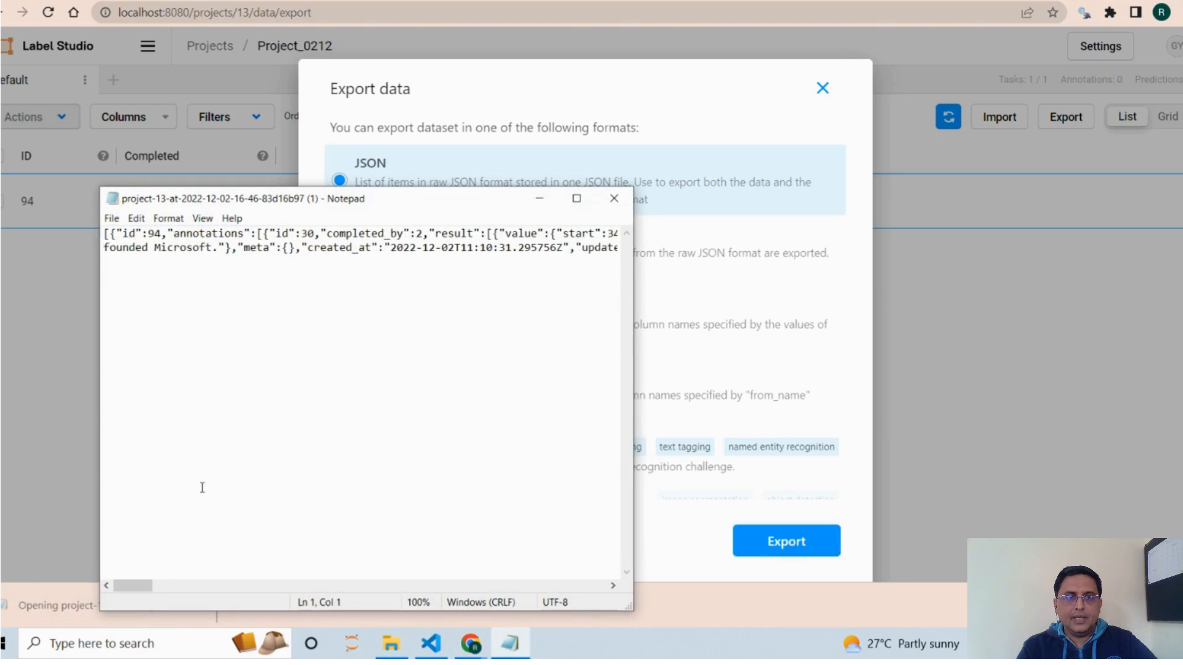
# Examine the relation entry in the maximized JSON export, and close both the file and the export dialog.
pyautogui.click(577, 198)
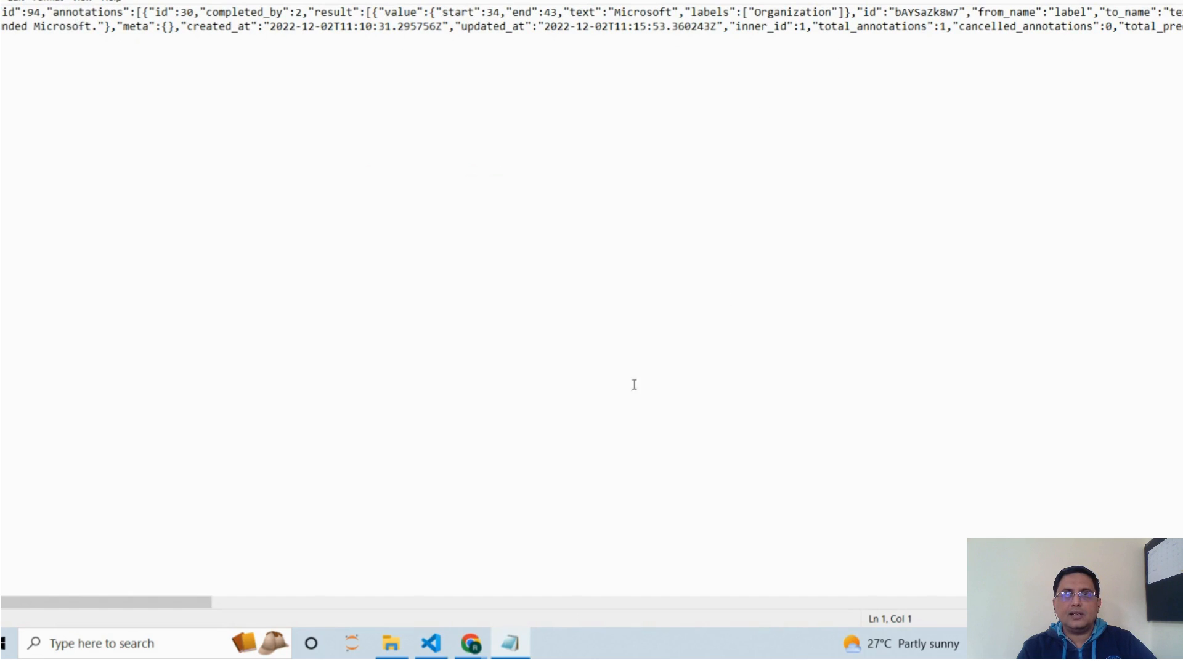
pyautogui.moveTo(117, 606); pyautogui.dragTo(717, 628)
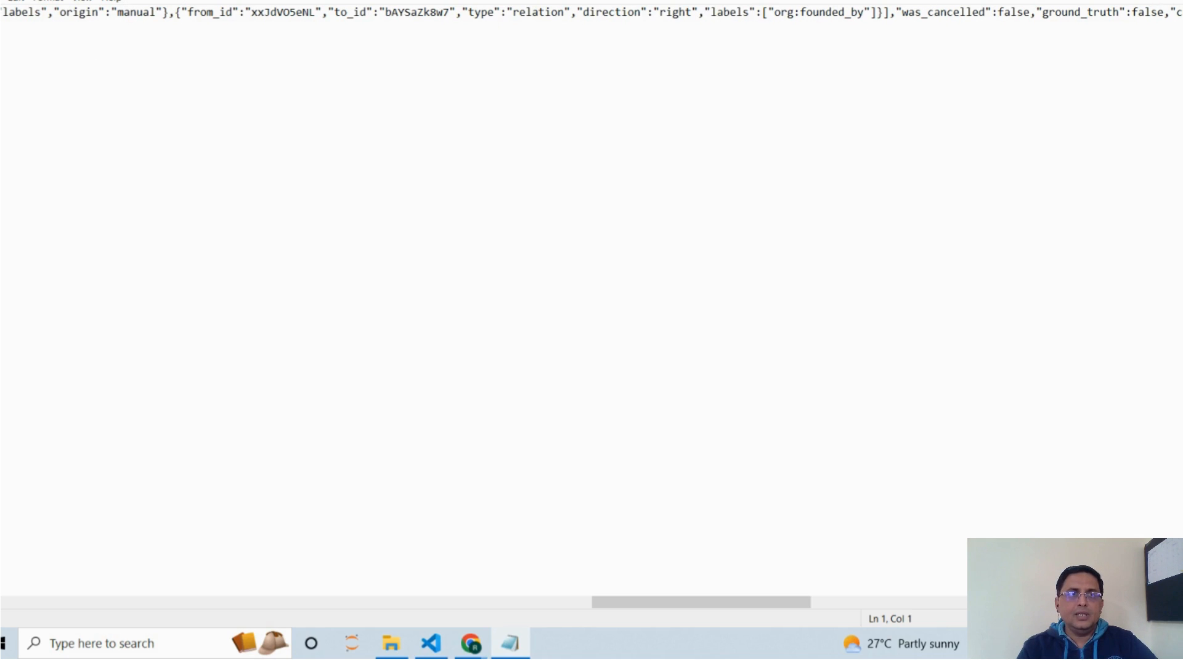
pyautogui.click(1181, 1)
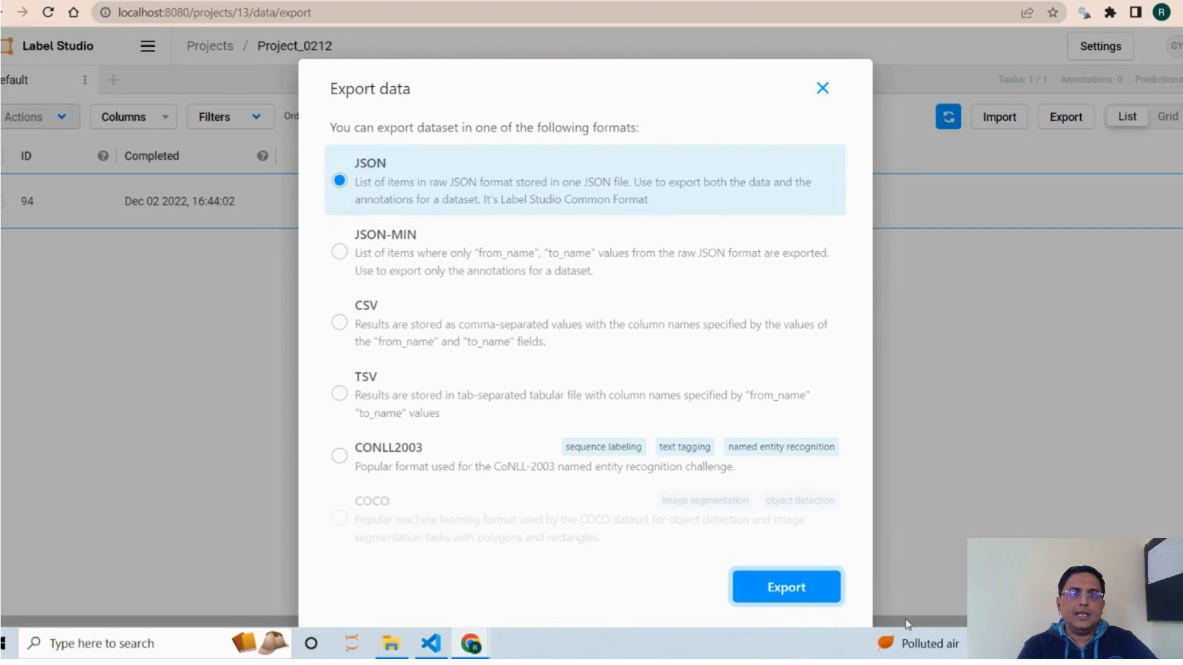
pyautogui.click(818, 88)
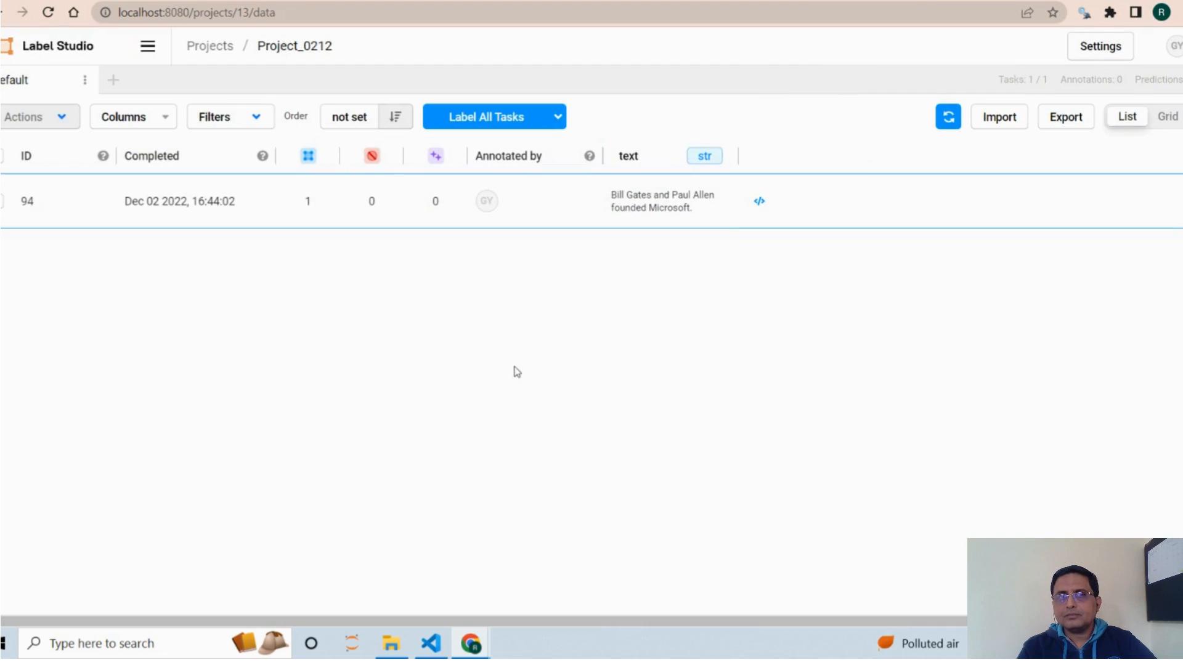
pyautogui.click(147, 48)
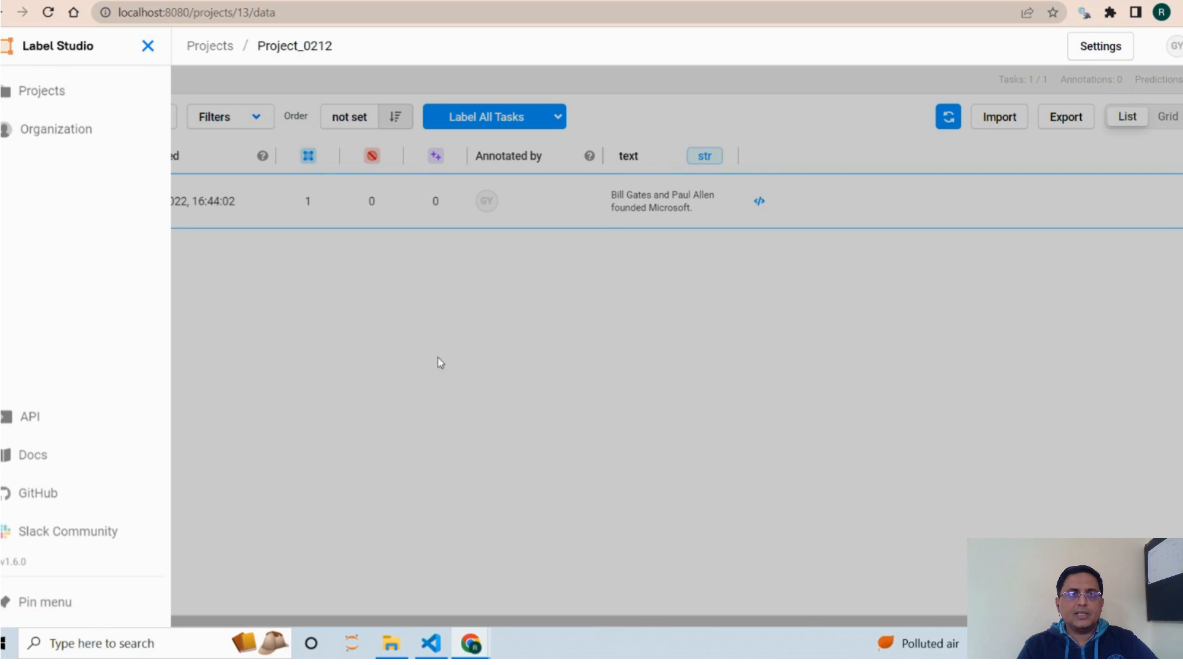
pyautogui.click(359, 361)
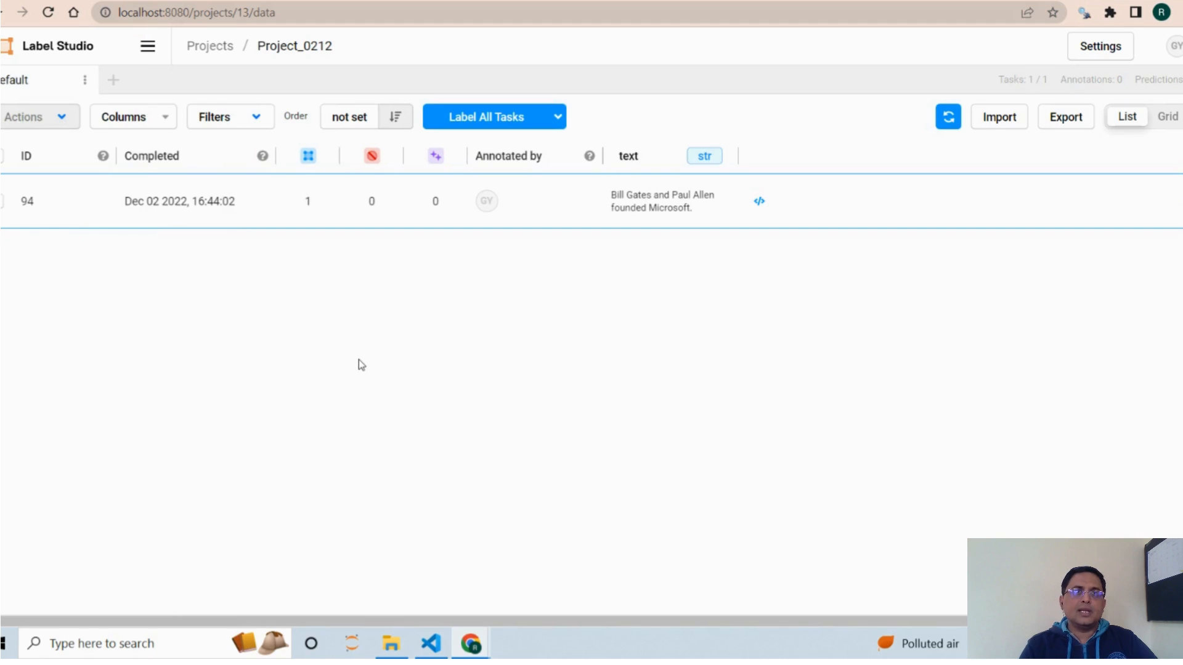